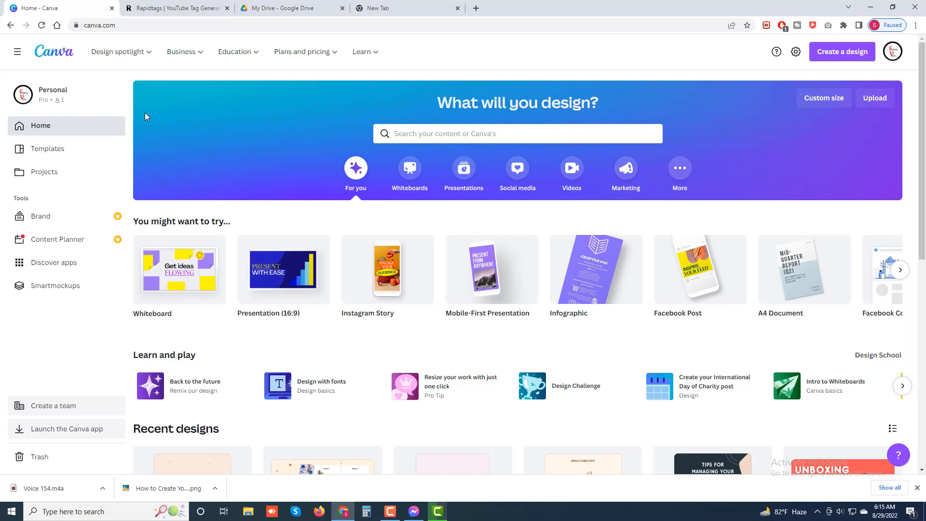
# Create a new YouTube Banner design and apply the black-and-red Tech Review template to it
pyautogui.click(917, 488)
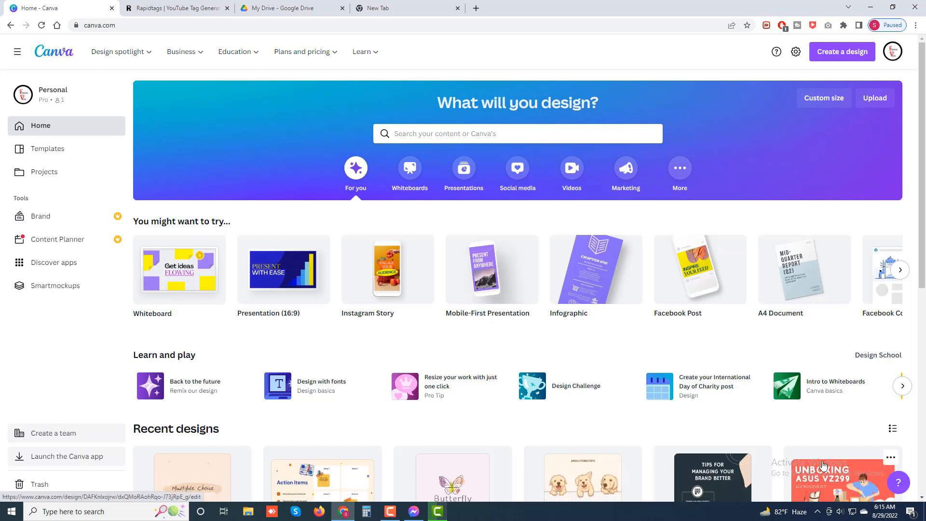
pyautogui.click(848, 58)
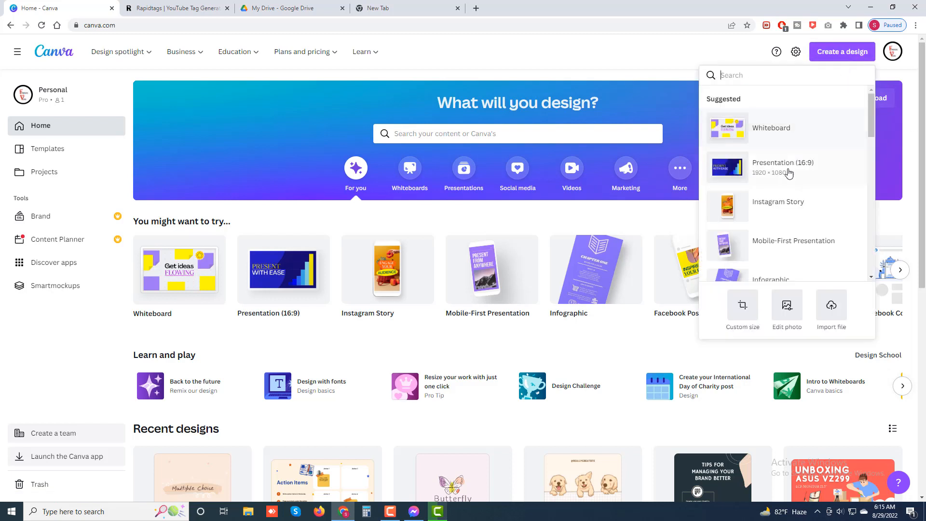
pyautogui.scroll(-8, 786, 174)
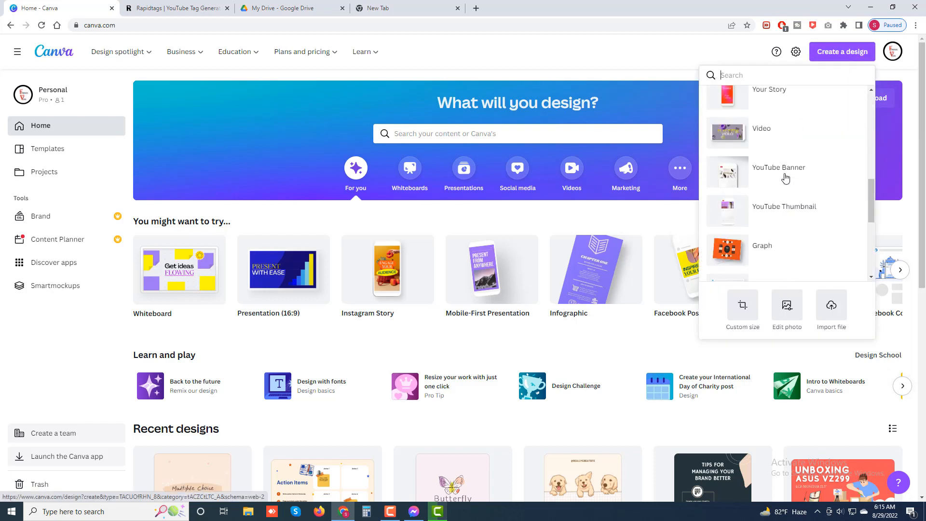
pyautogui.click(787, 172)
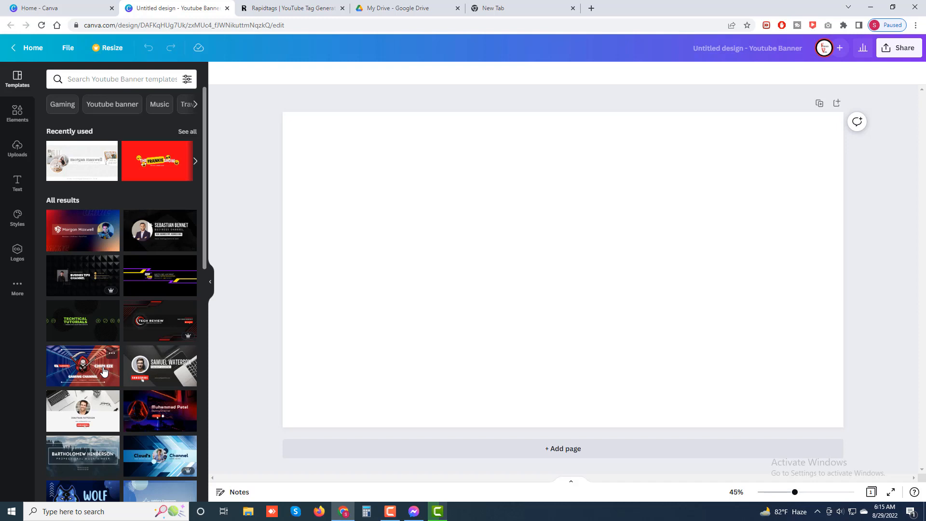
pyautogui.click(142, 322)
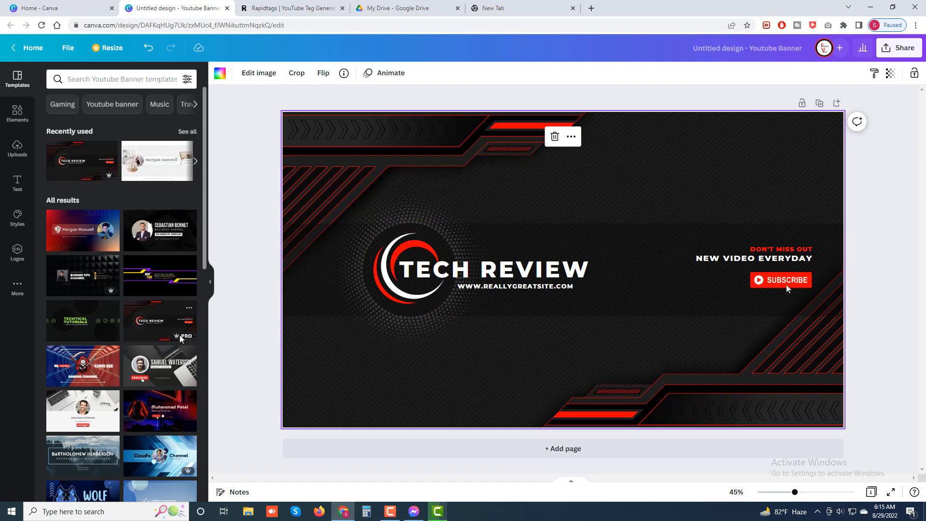
pyautogui.moveTo(174, 336)
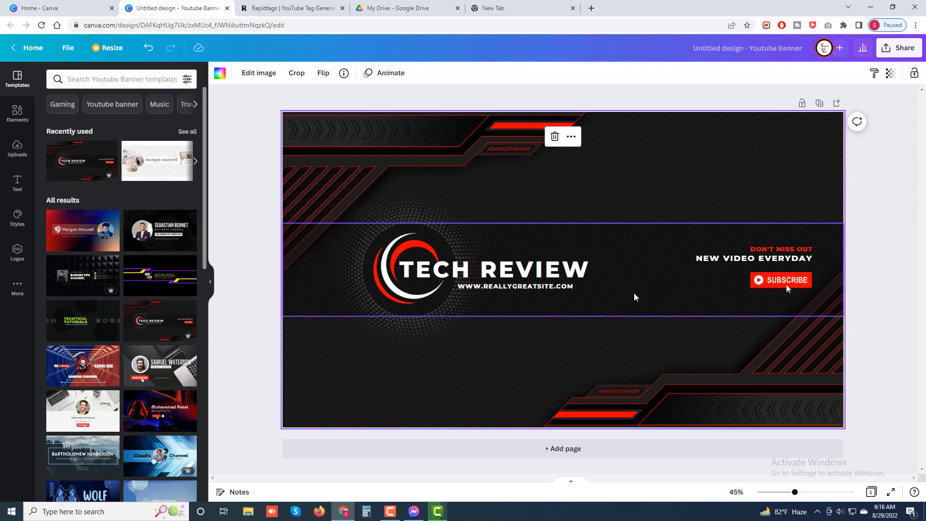
# Replace the banner's TECH REVIEW heading with the text TECH XONE
pyautogui.doubleClick(453, 267)
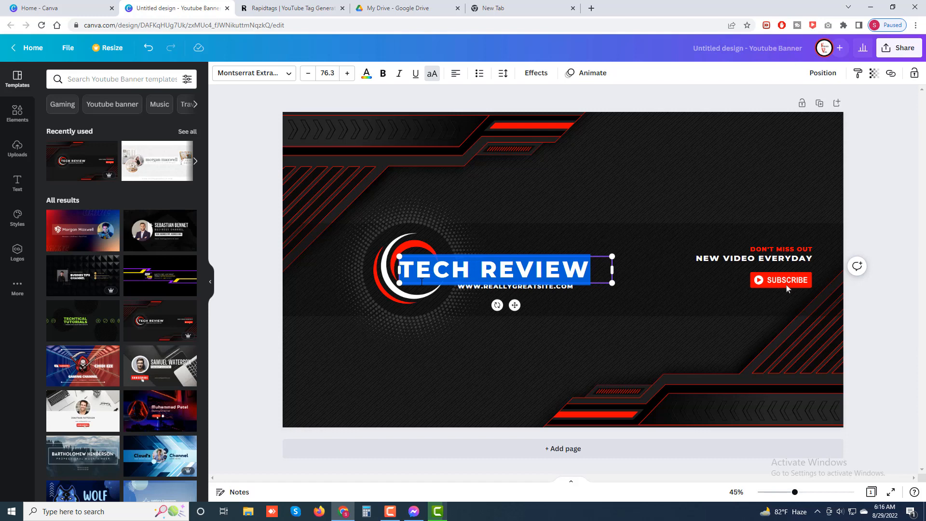
pyautogui.write('G')
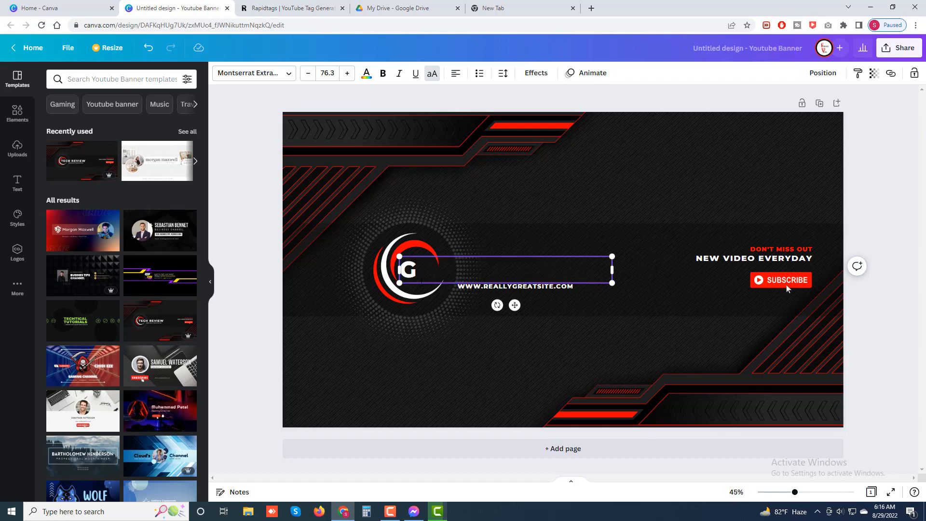
pyautogui.press('BackSpace')
pyautogui.write('TECH')
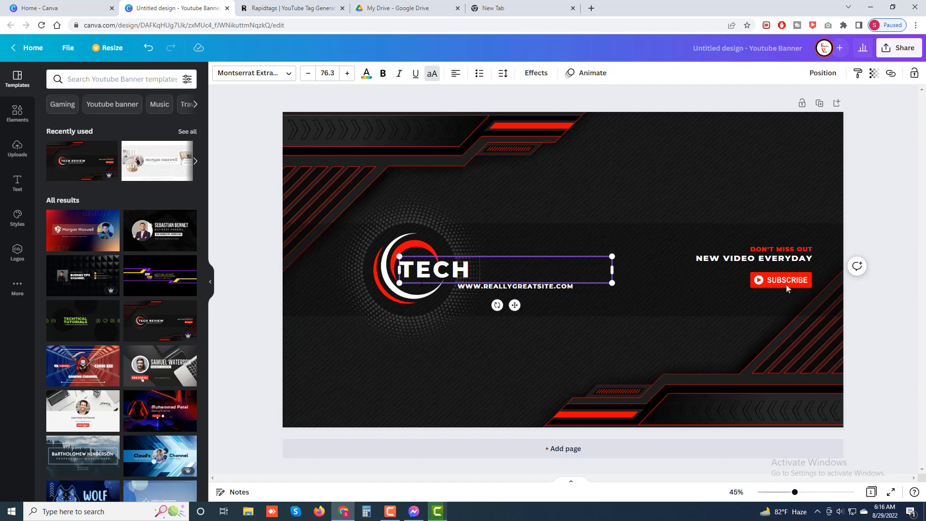
pyautogui.write(' SERVICE')
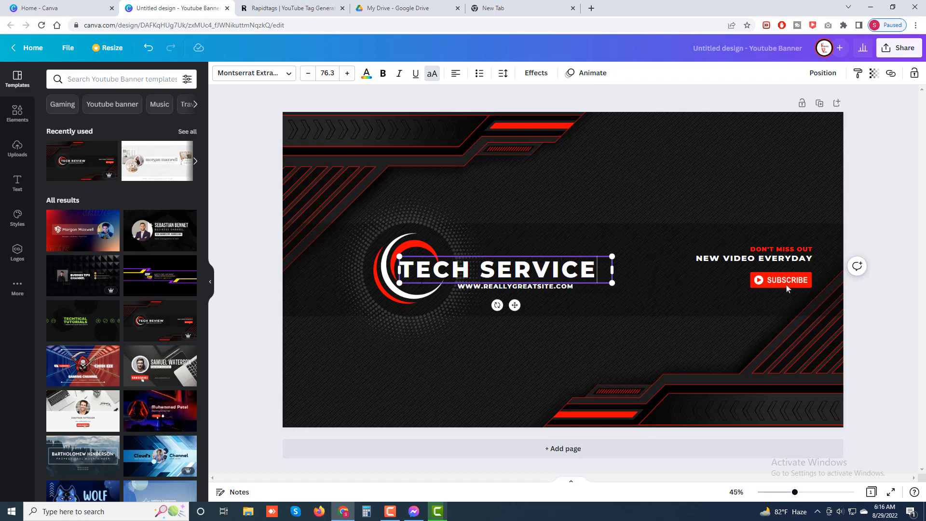
pyautogui.press('BackSpace')
pyautogui.press('BackSpace')
pyautogui.press('BackSpace')
pyautogui.press('BackSpace')
pyautogui.press('BackSpace')
pyautogui.press('BackSpace')
pyautogui.press('BackSpace')
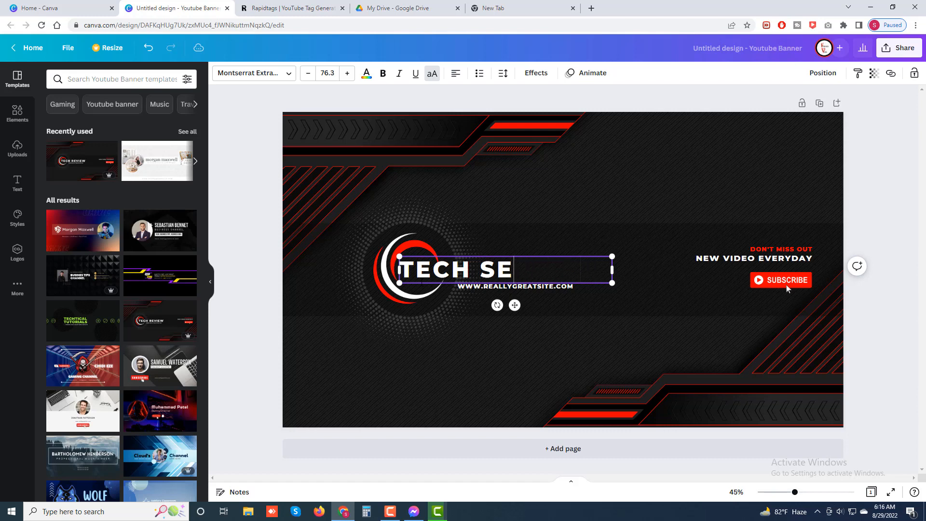
pyautogui.write('XONE')
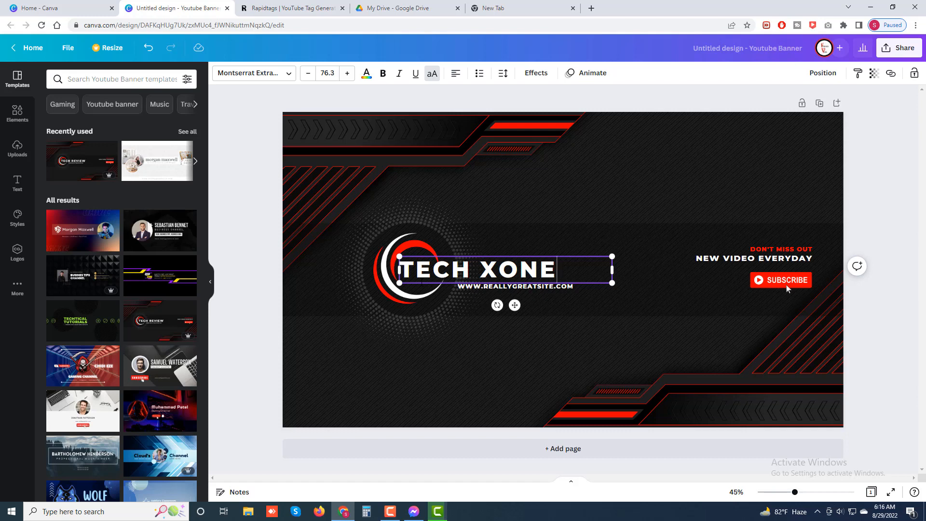
pyautogui.click(559, 304)
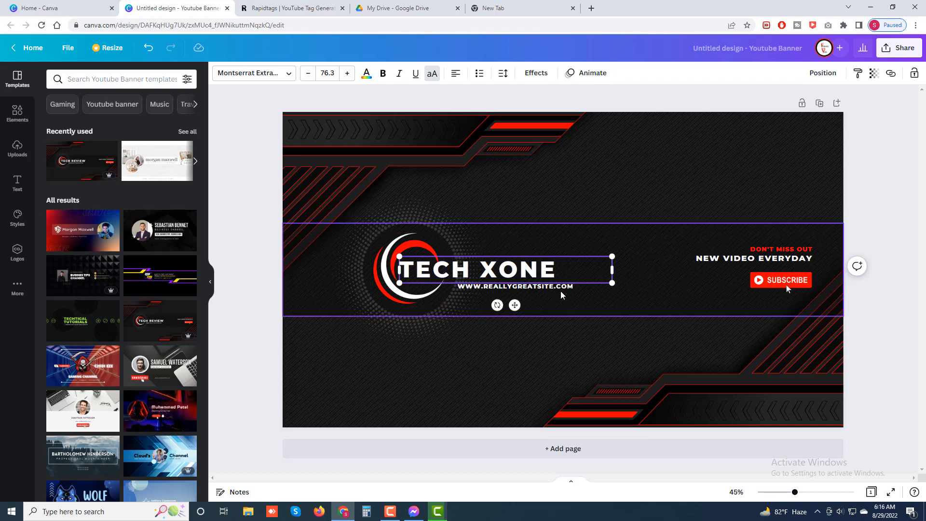
# Increase the TECH XONE heading's font size to slightly above 86.3
pyautogui.click(557, 276)
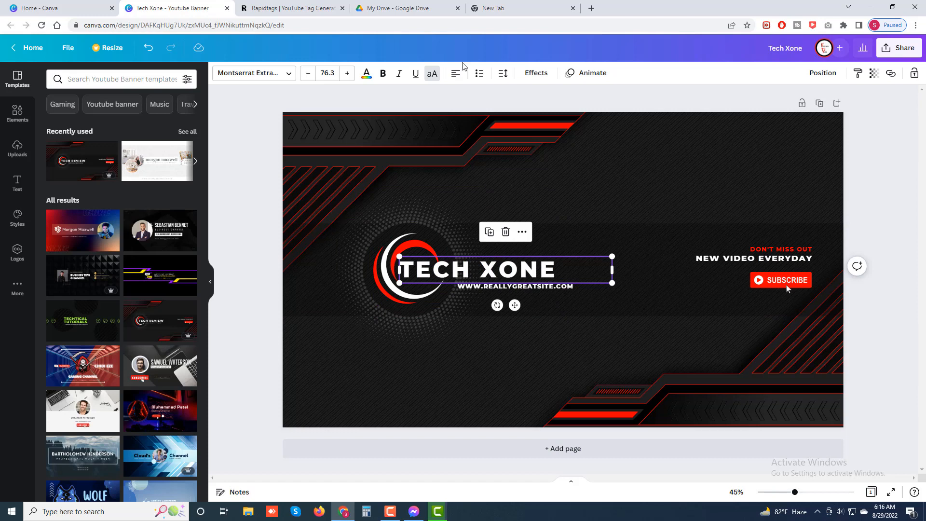
pyautogui.click(347, 72)
pyautogui.click(347, 73)
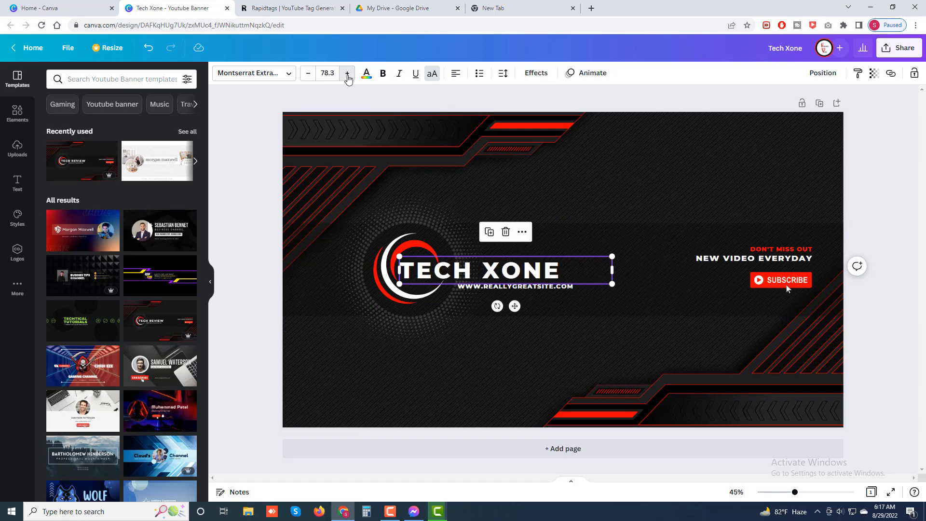
pyautogui.click(347, 74)
pyautogui.click(347, 73)
pyautogui.click(347, 73)
pyautogui.click(347, 73)
pyautogui.click(347, 74)
pyautogui.click(347, 73)
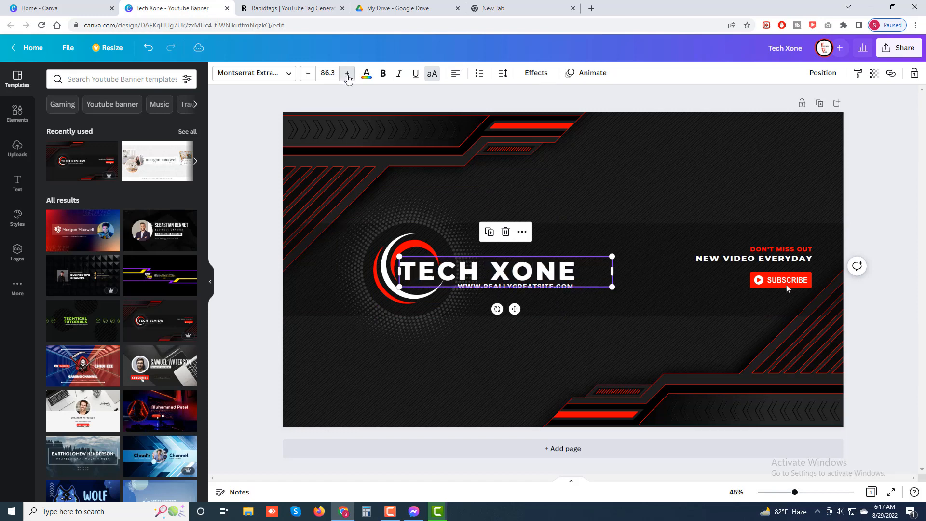
pyautogui.click(347, 73)
pyautogui.click(348, 73)
pyautogui.click(347, 74)
pyautogui.click(548, 286)
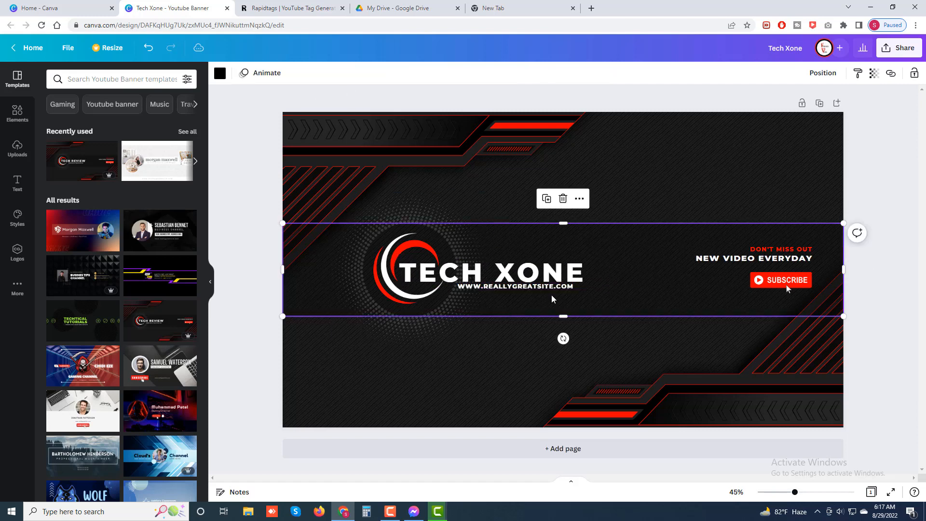
pyautogui.click(548, 286)
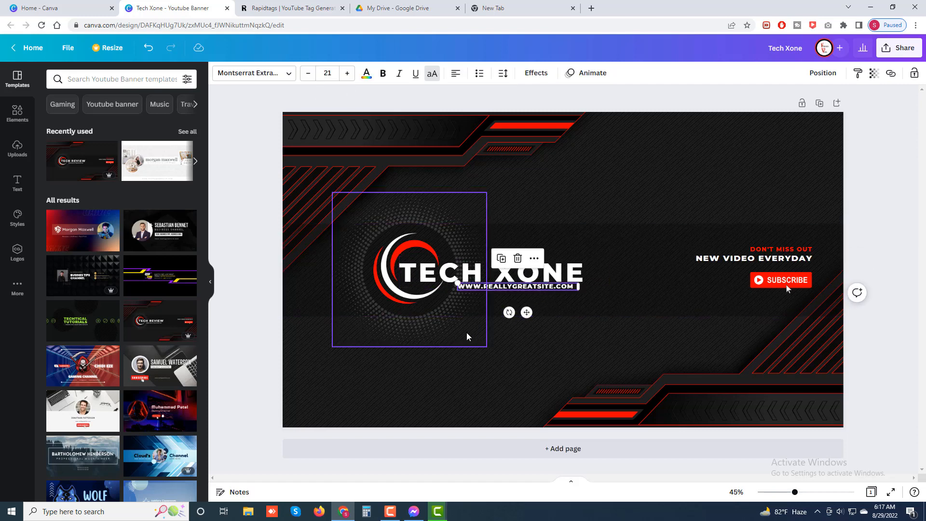
pyautogui.press('Escape')
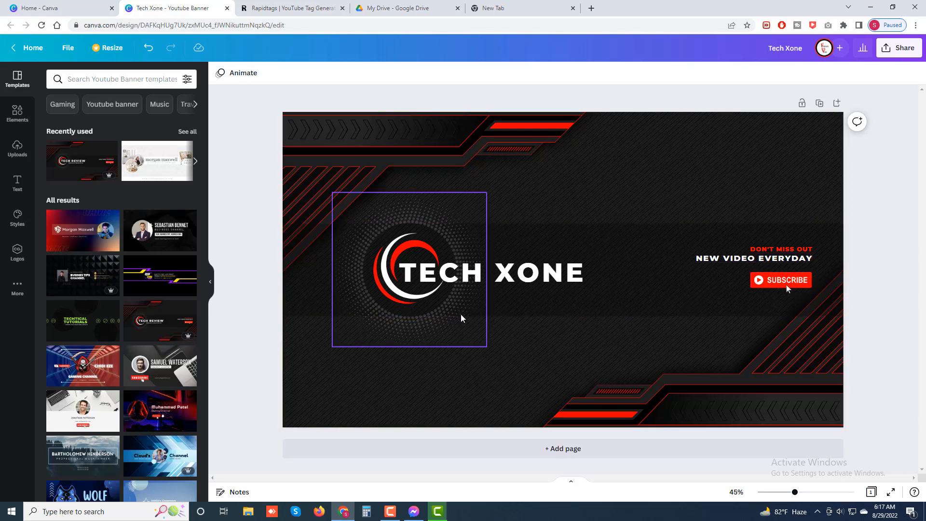
# Try coral, pink, dark blue and medium blue on the circular logo's red arcs, and return them to the document's red
pyautogui.click(410, 285)
pyautogui.click(394, 297)
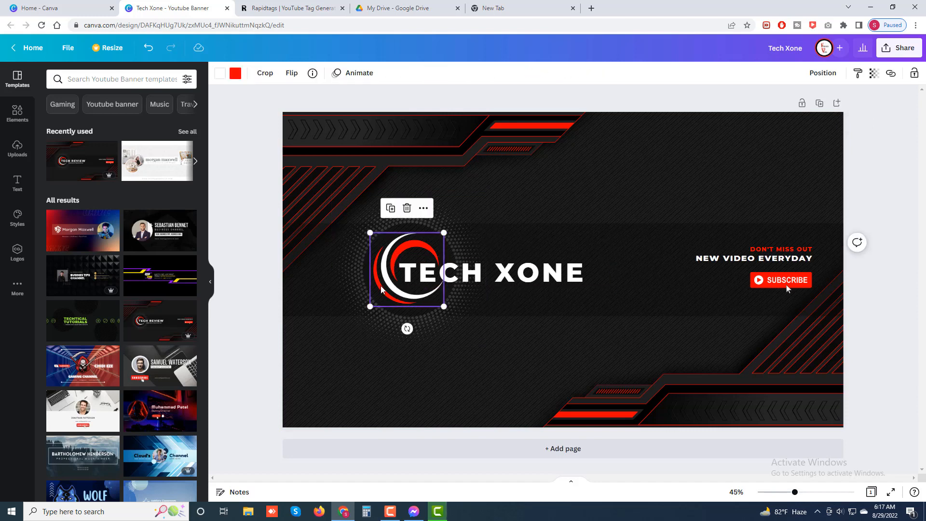
pyautogui.click(235, 77)
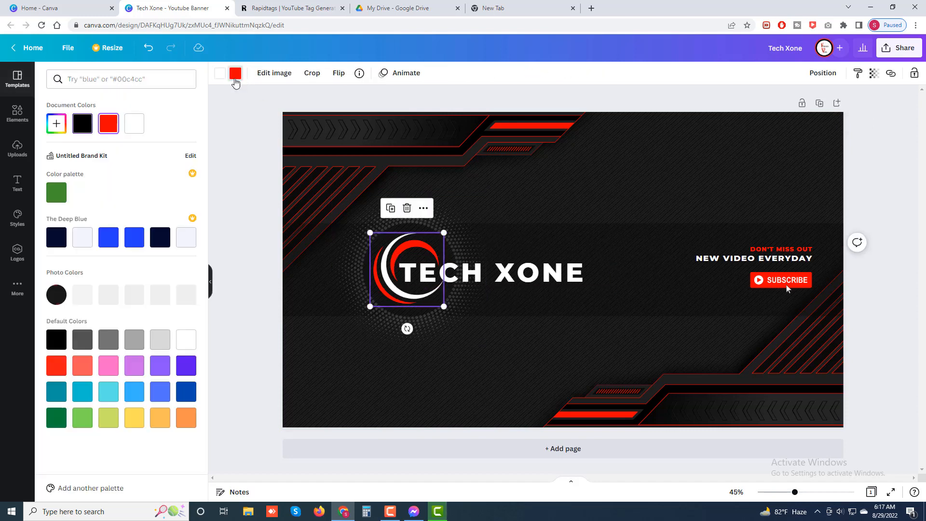
pyautogui.click(79, 367)
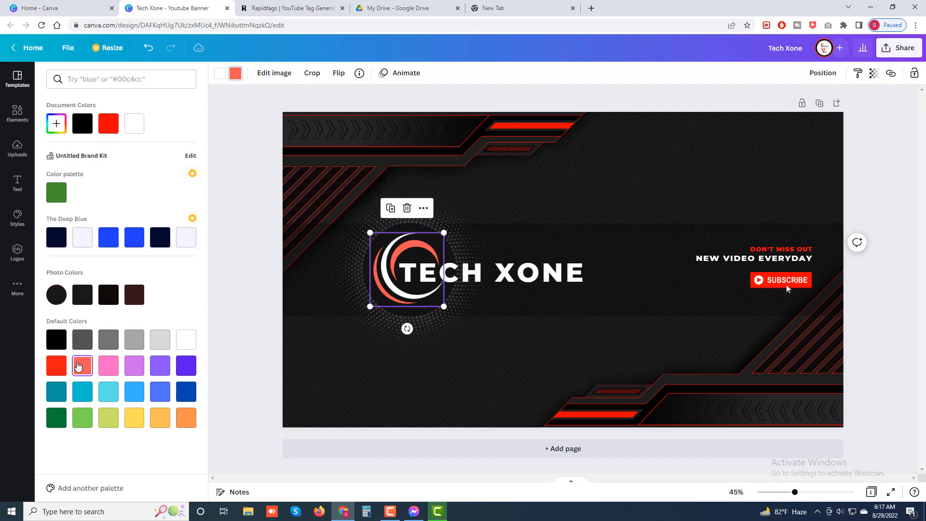
pyautogui.click(108, 365)
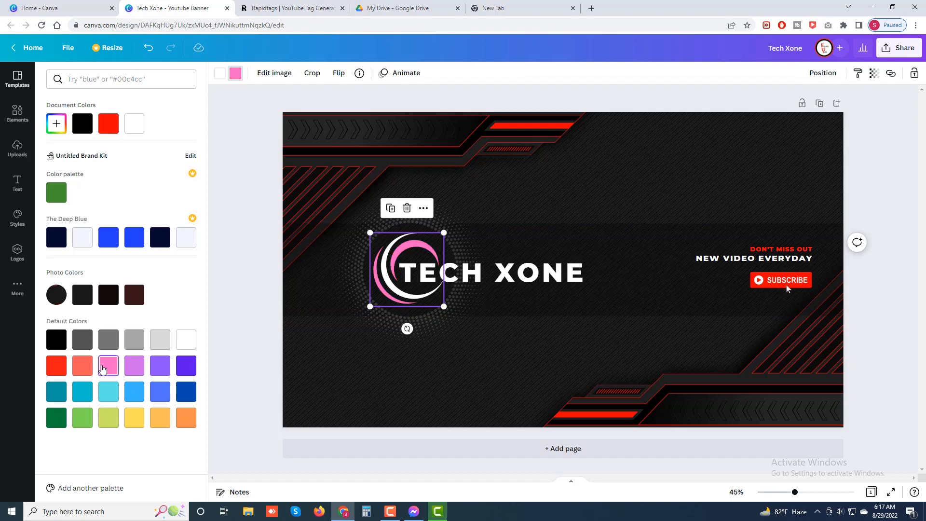
pyautogui.click(186, 391)
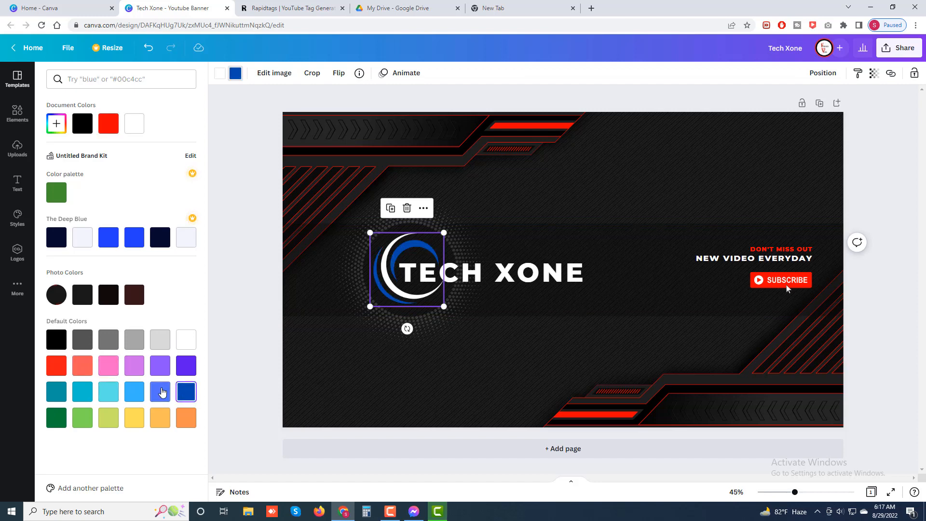
pyautogui.click(160, 391)
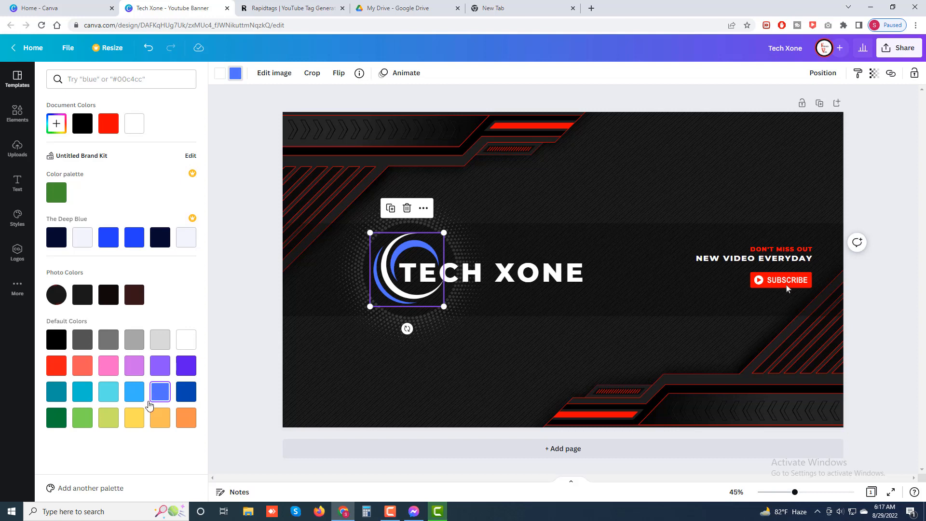
pyautogui.click(109, 417)
pyautogui.click(75, 426)
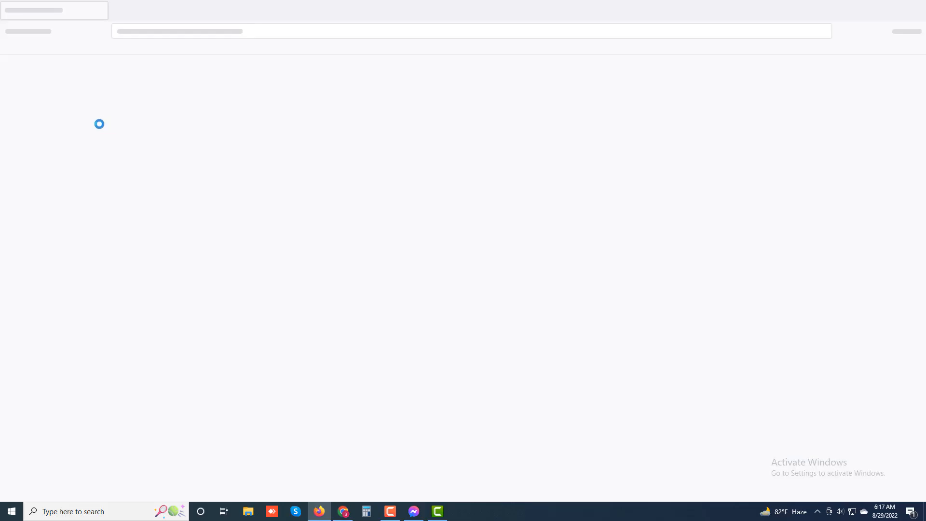
pyautogui.click(343, 511)
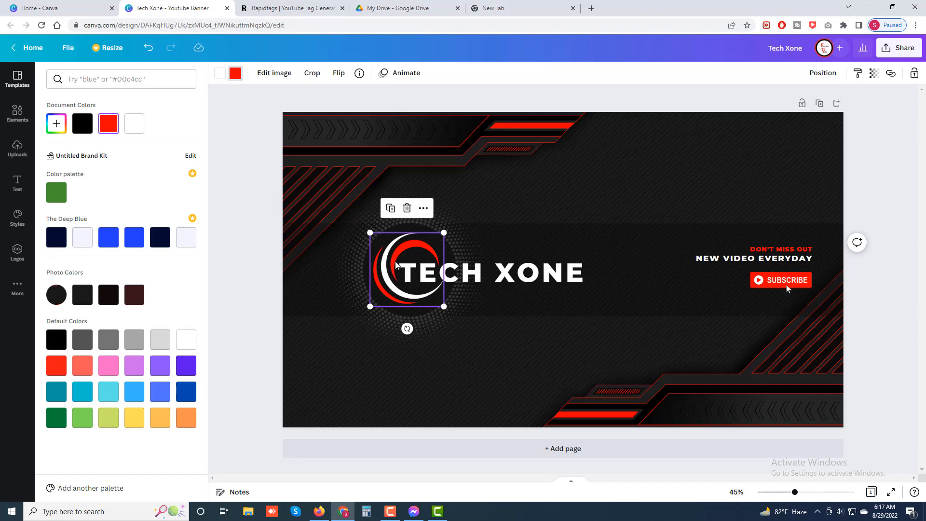
# Try red shades on the horizontal band behind the heading, and settle on light gray as its colour
pyautogui.click(649, 278)
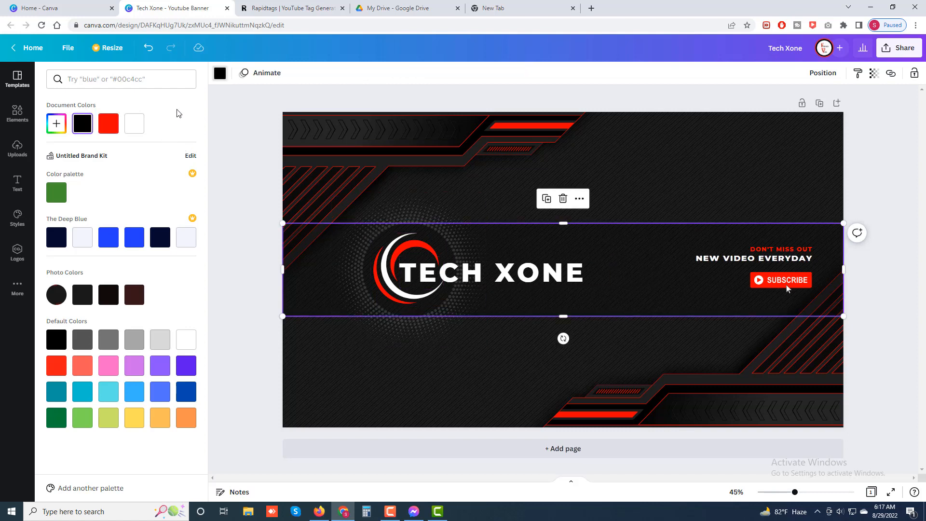
pyautogui.click(219, 76)
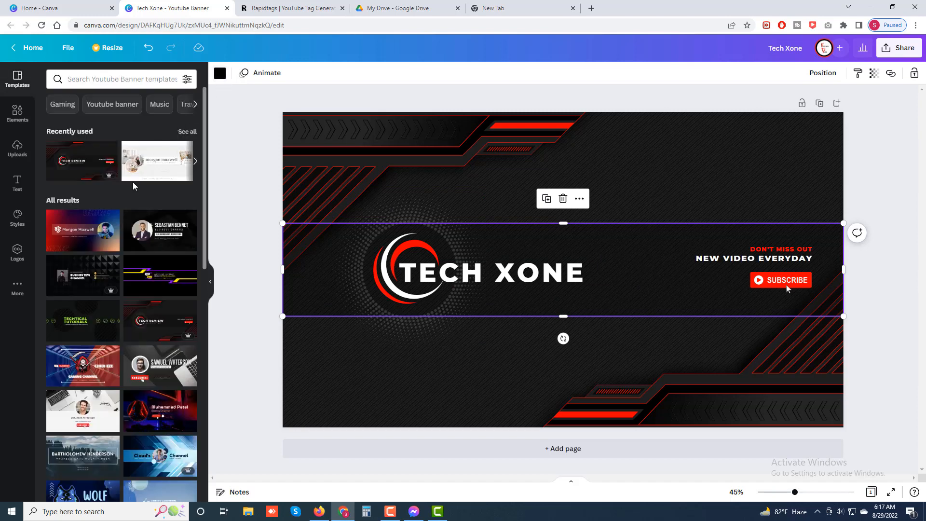
pyautogui.click(220, 74)
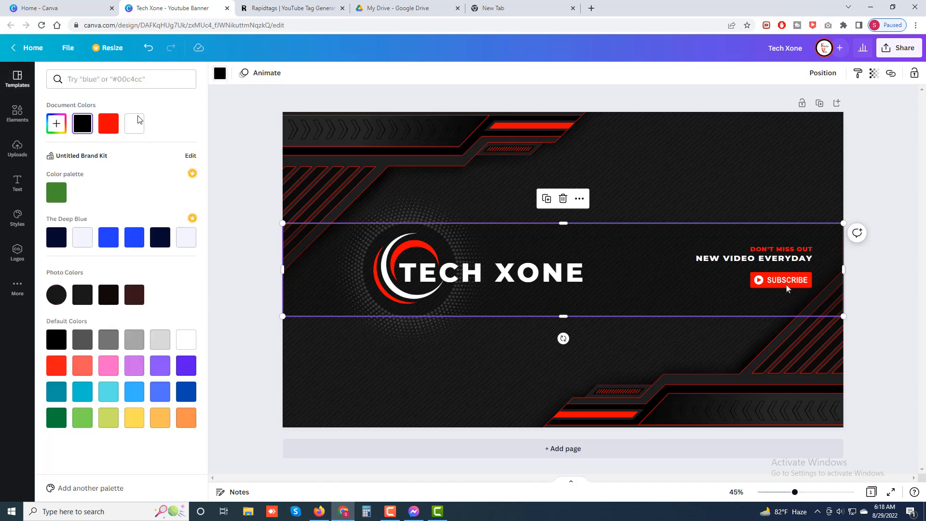
pyautogui.click(111, 130)
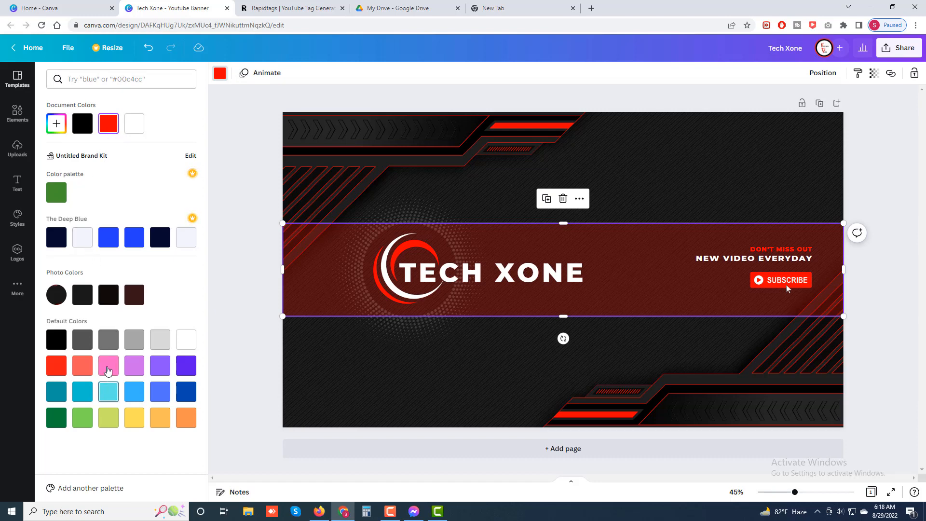
pyautogui.click(83, 366)
pyautogui.click(57, 370)
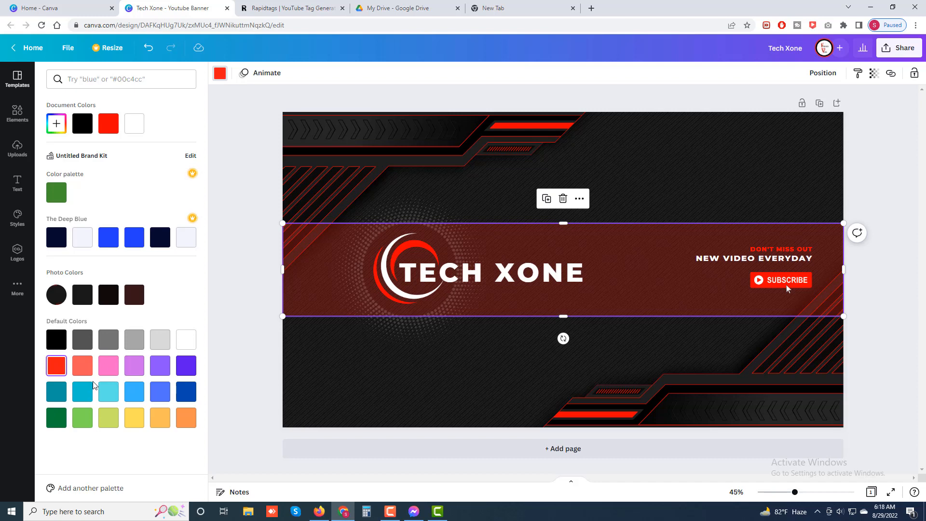
pyautogui.click(159, 339)
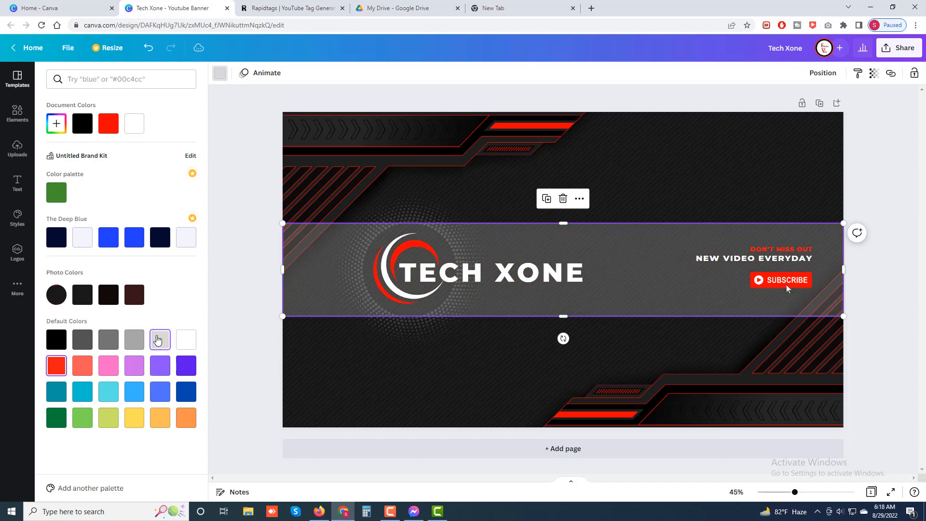
pyautogui.press('Escape')
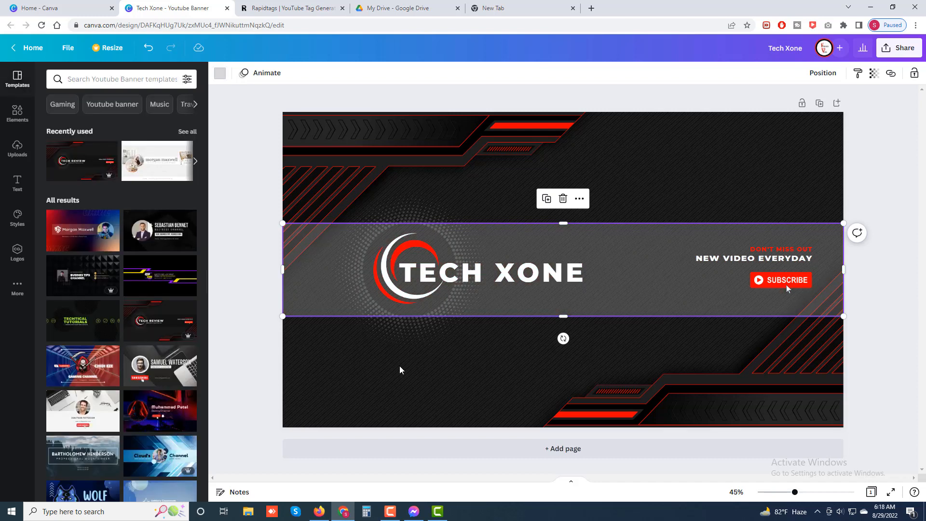
pyautogui.click(504, 391)
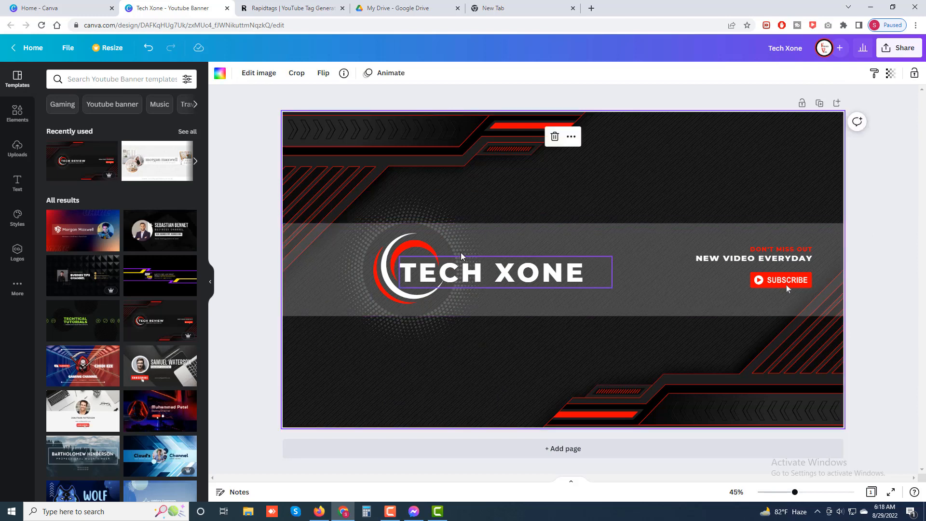
# Change the horizontal band behind the TECH XONE heading to the near-black photo colour that blends with the background
pyautogui.click(329, 242)
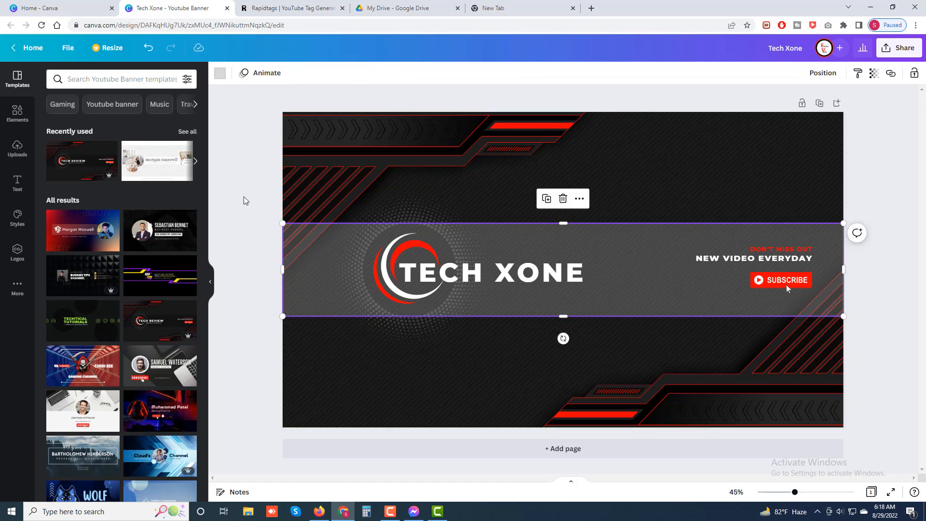
pyautogui.click(220, 73)
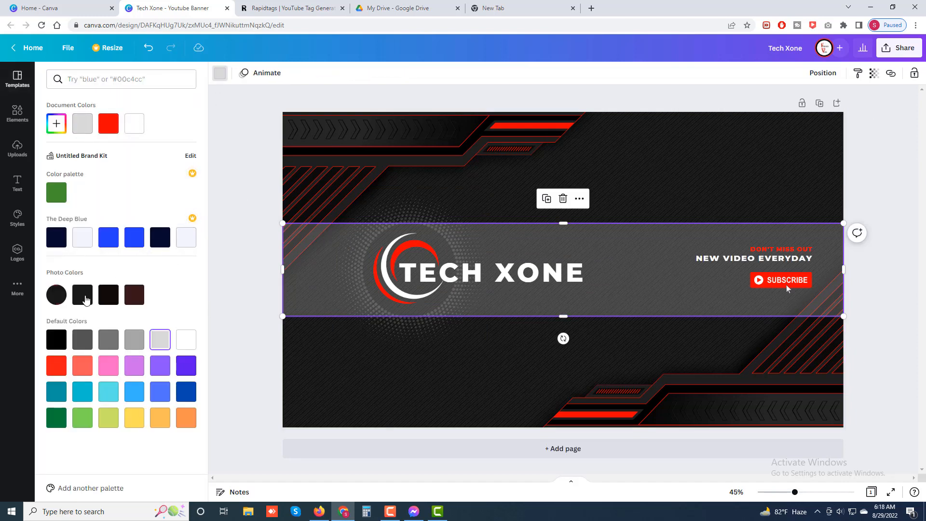
pyautogui.click(82, 300)
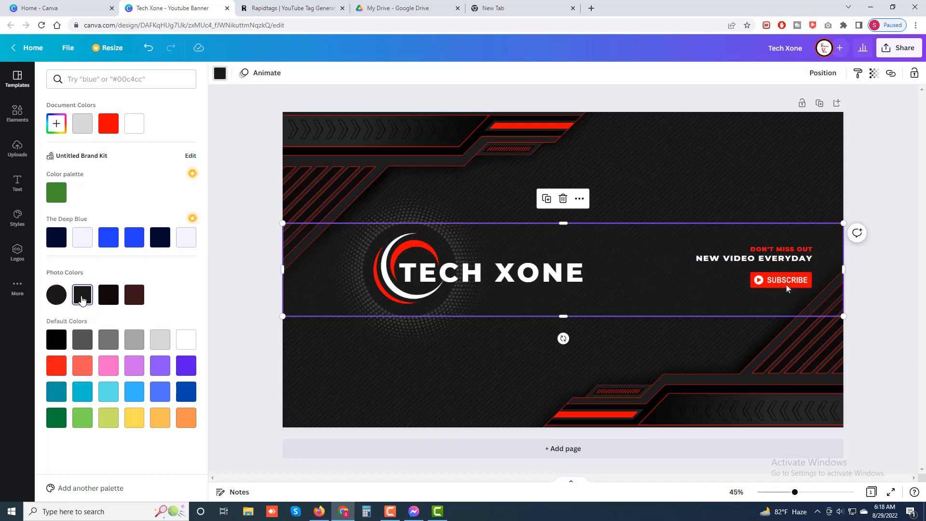
pyautogui.click(488, 375)
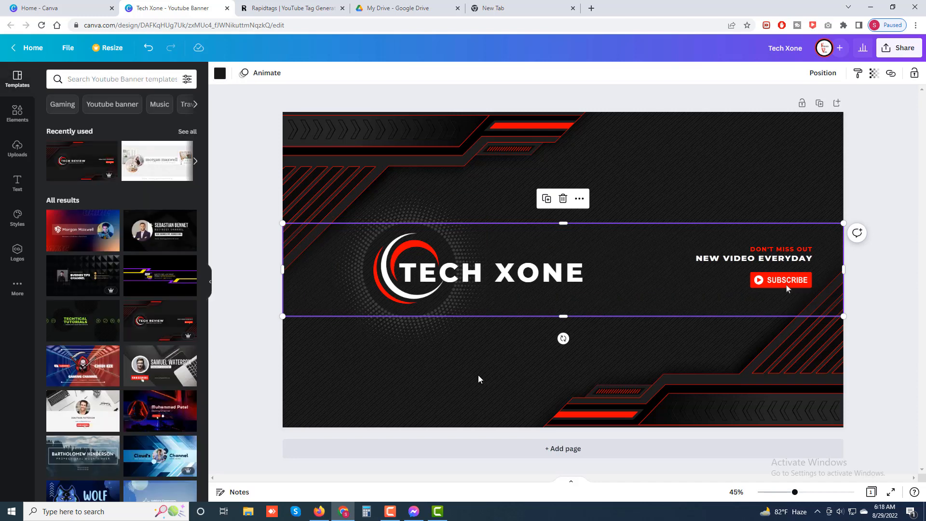
pyautogui.click(458, 384)
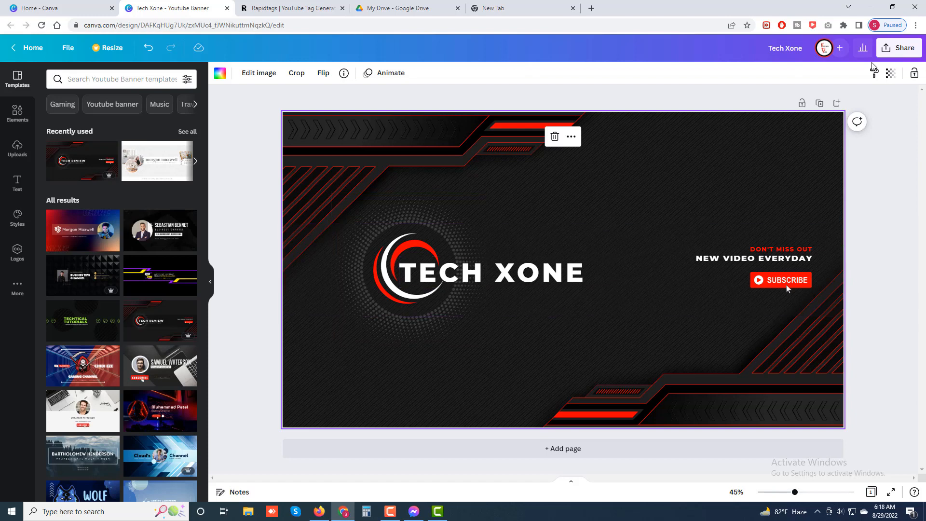
# Download the banner as a PNG and save it to the Desktop under the file name Tech Xone
pyautogui.click(909, 50)
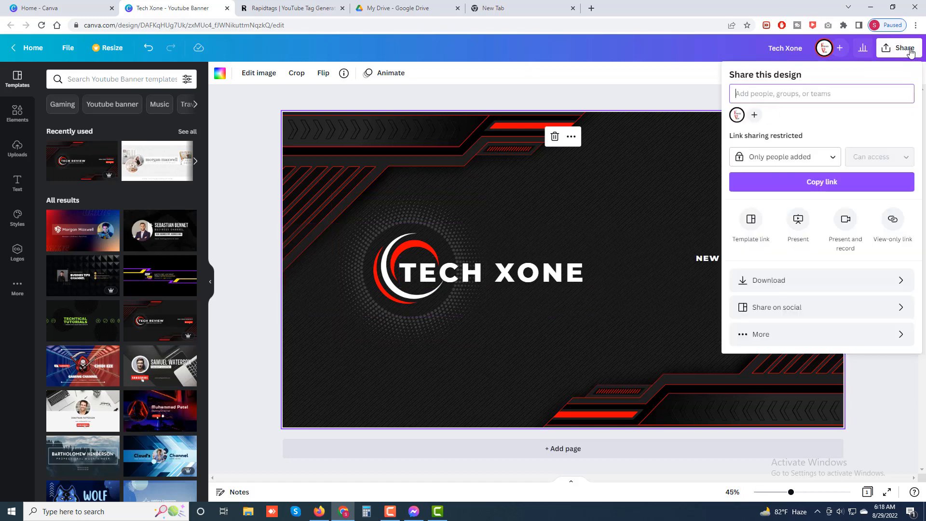
pyautogui.click(827, 283)
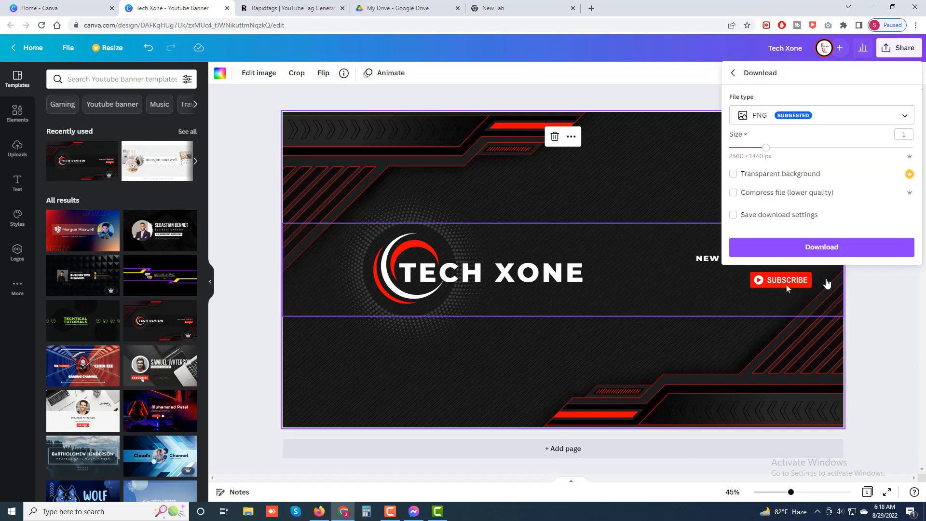
pyautogui.click(901, 117)
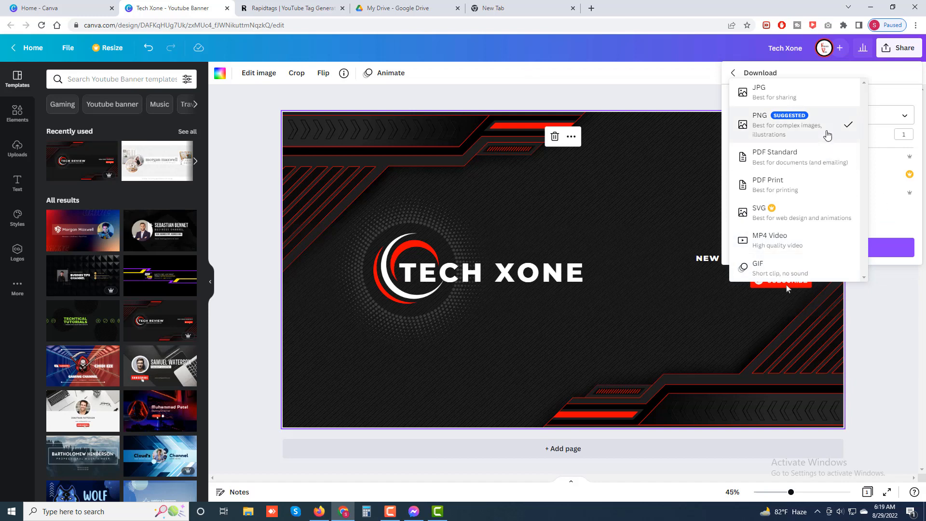
pyautogui.click(900, 242)
pyautogui.click(850, 251)
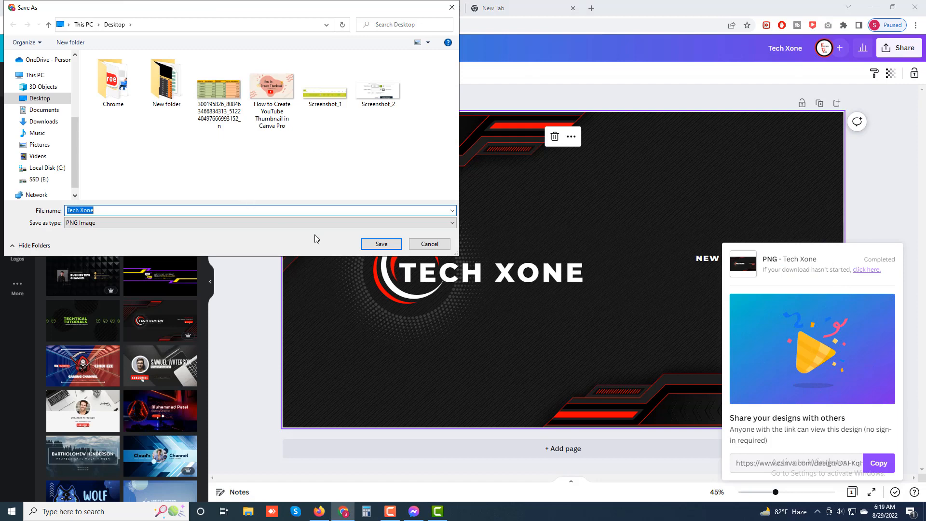
pyautogui.click(379, 245)
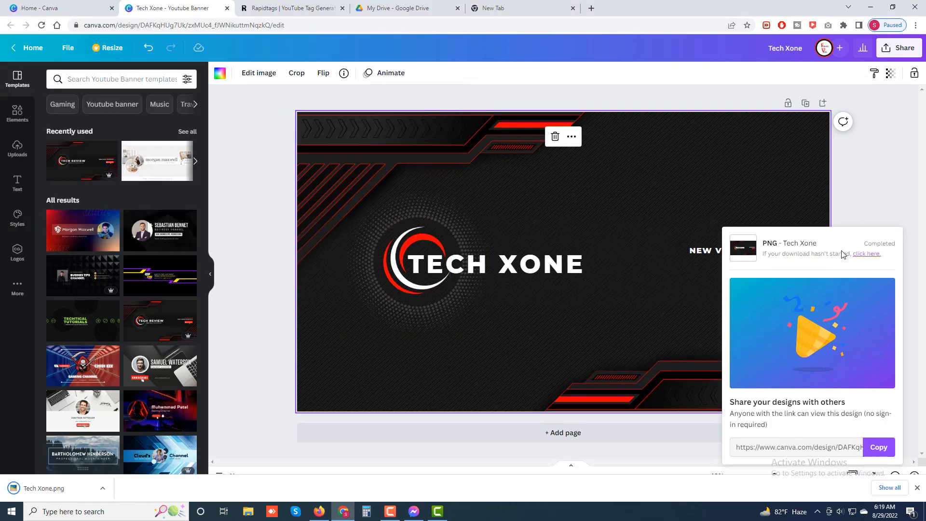
pyautogui.click(874, 196)
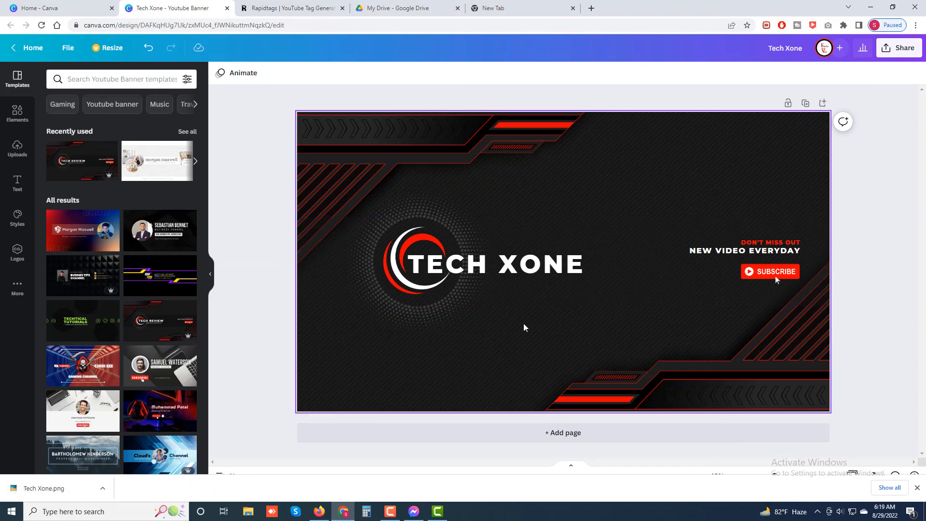
# Try the yellow banner template with three oval portraits and a tilted photo strip on the page
pyautogui.scroll(-3, 150, 355)
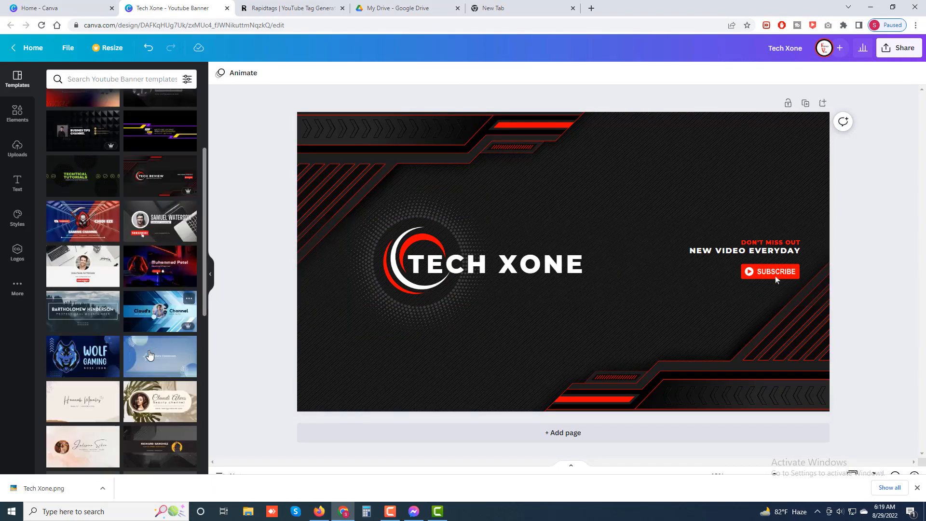
pyautogui.scroll(-3, 149, 355)
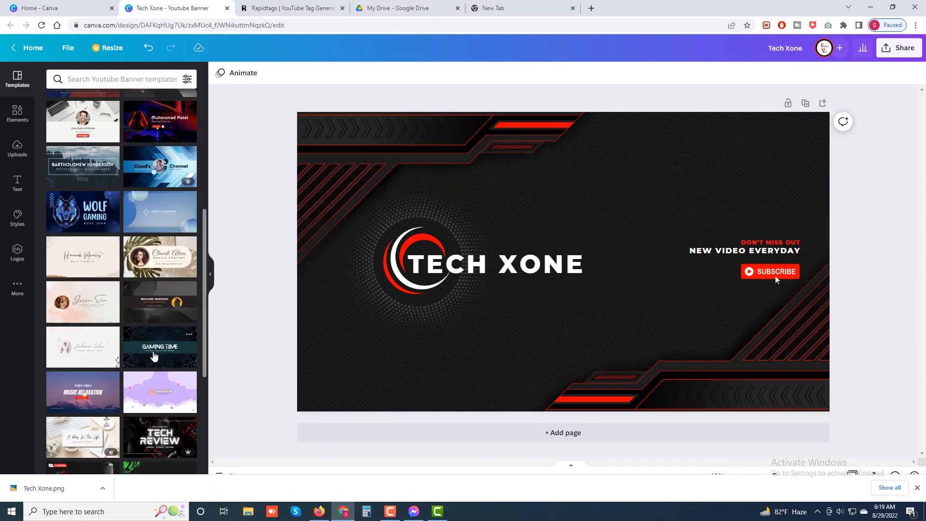
pyautogui.scroll(-1, 155, 353)
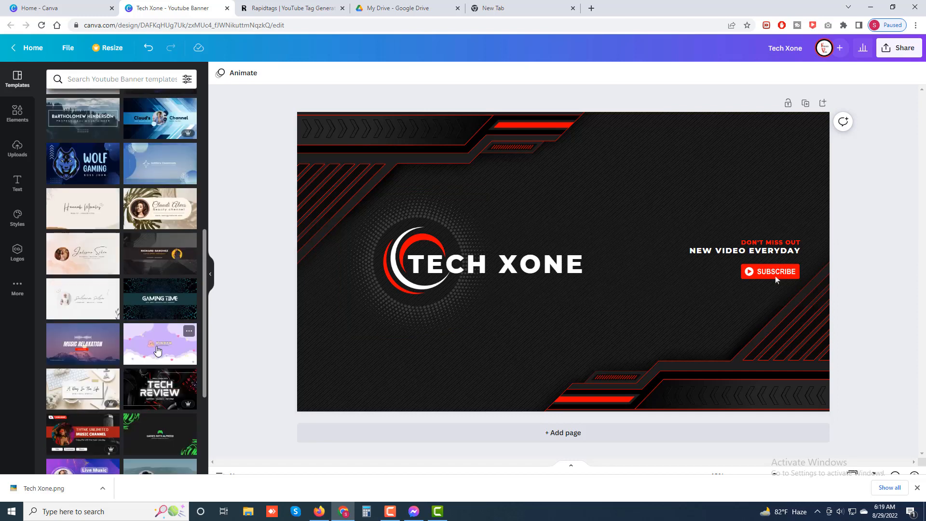
pyautogui.scroll(-2, 157, 351)
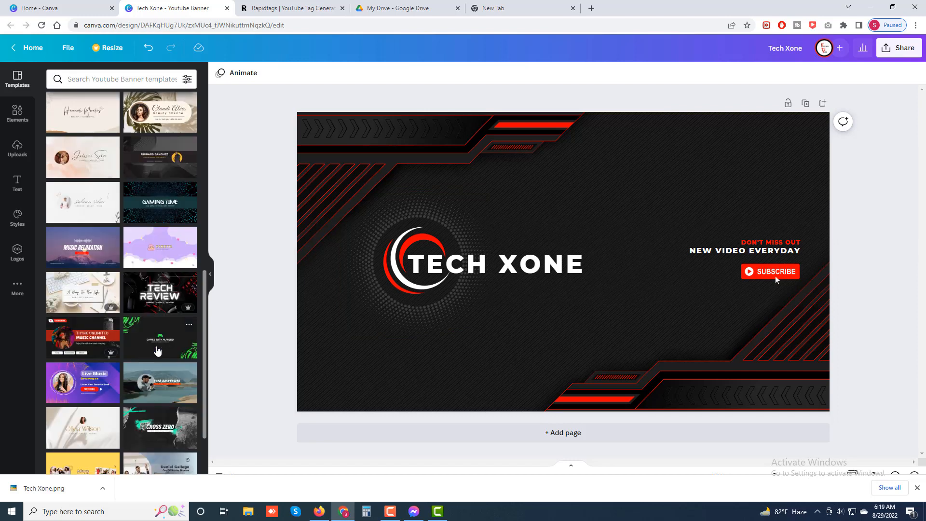
pyautogui.scroll(-3, 157, 350)
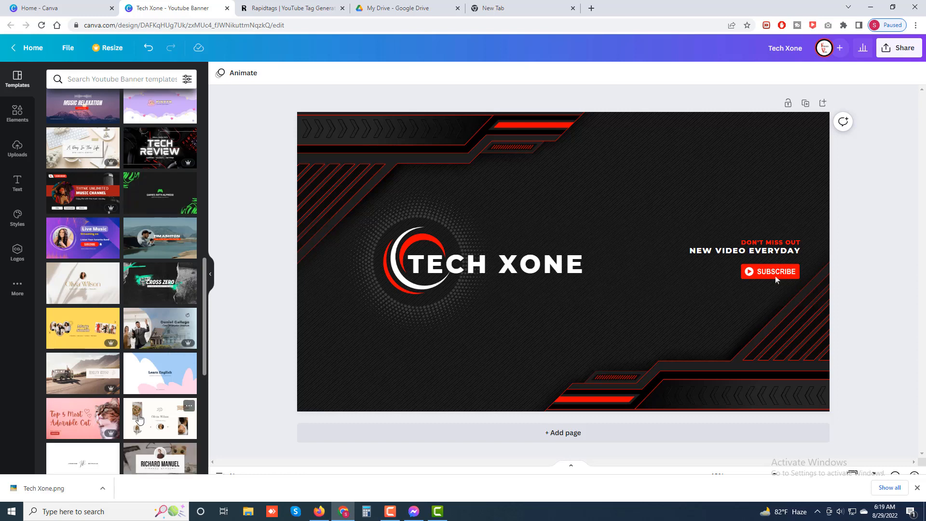
pyautogui.click(87, 336)
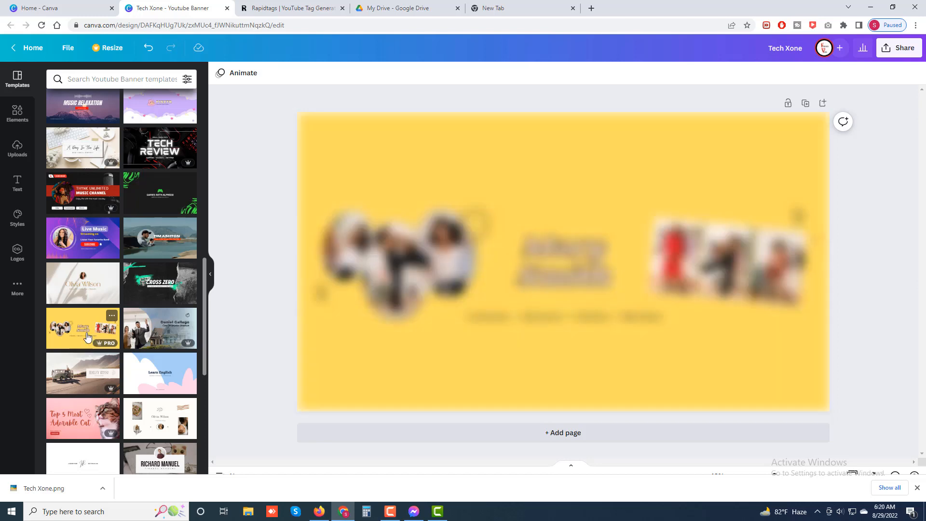
pyautogui.click(632, 279)
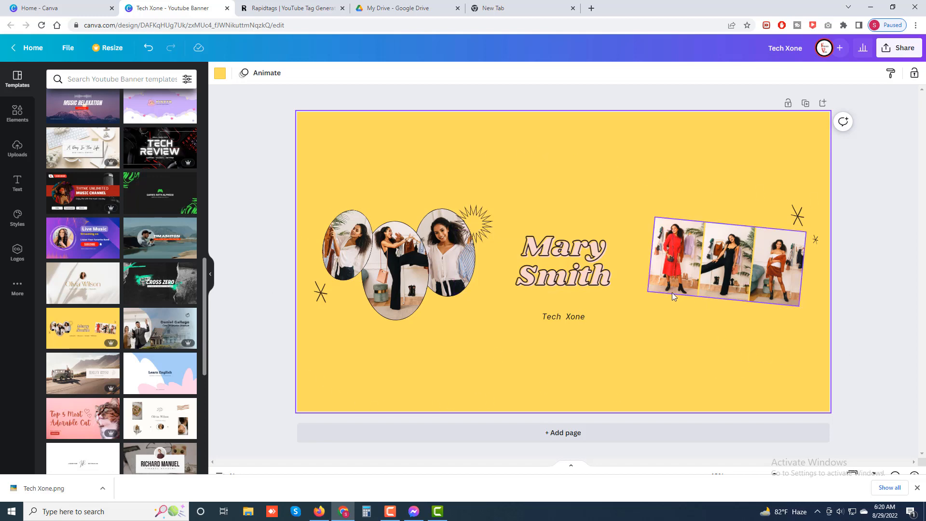
# Try the white banner template with pink brush strokes, handwritten lettering and a black heart
pyautogui.scroll(-5, 124, 389)
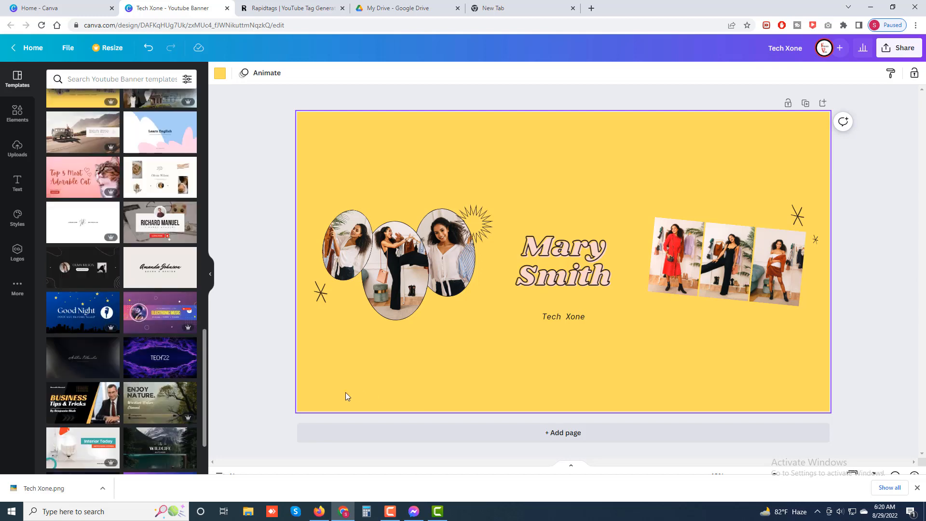
pyautogui.scroll(-6, 153, 388)
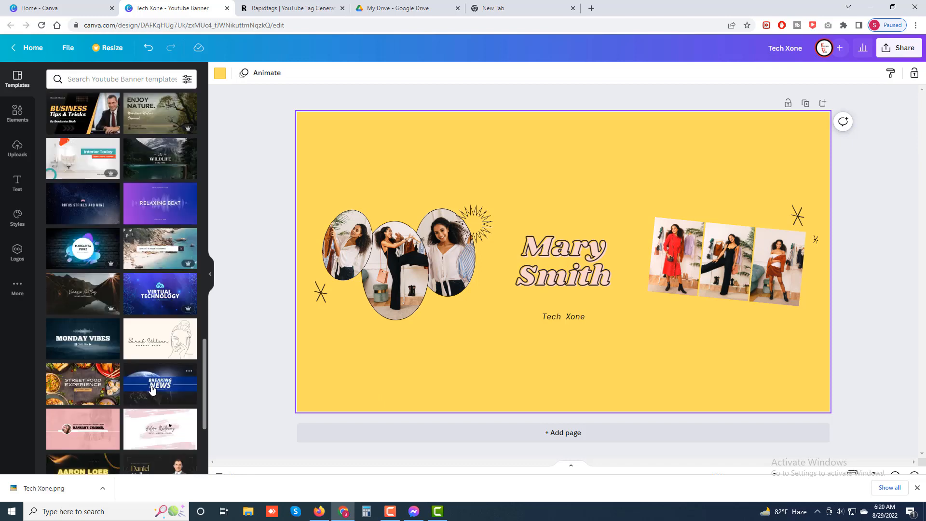
pyautogui.click(164, 438)
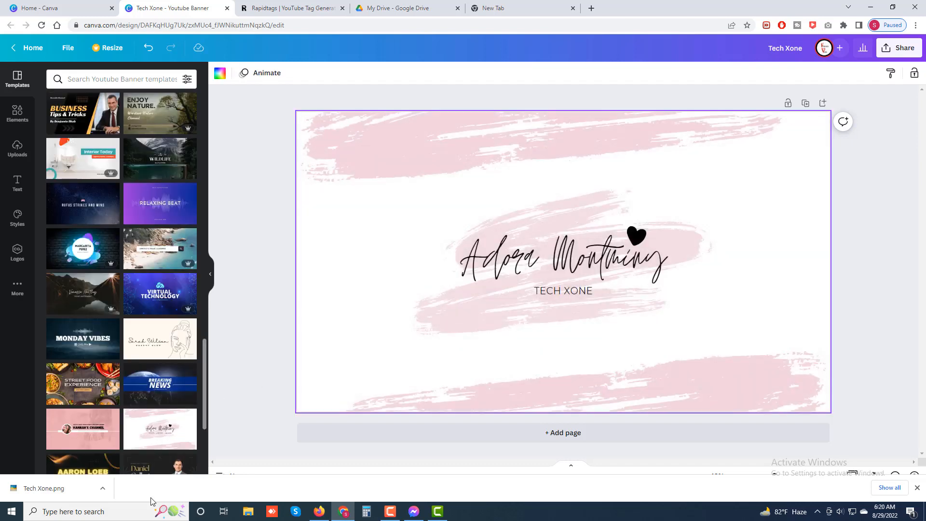
# Try the multicoloured watercolour banner template with an oval portrait and a white title strip
pyautogui.scroll(-3, 166, 416)
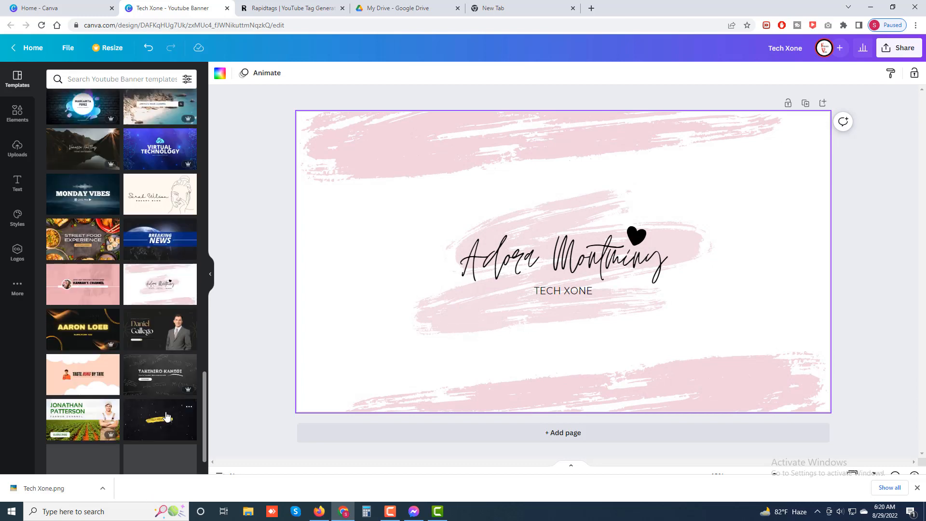
pyautogui.scroll(-3, 167, 416)
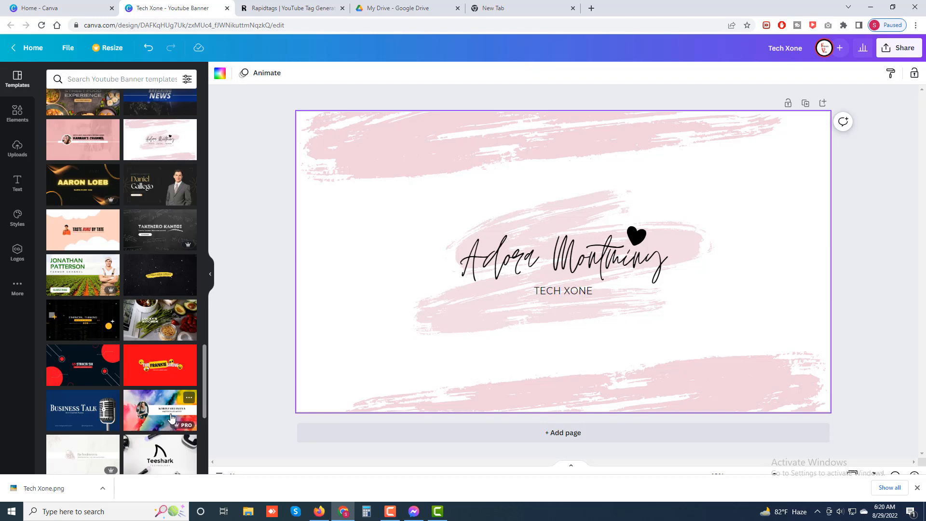
pyautogui.scroll(-2, 97, 381)
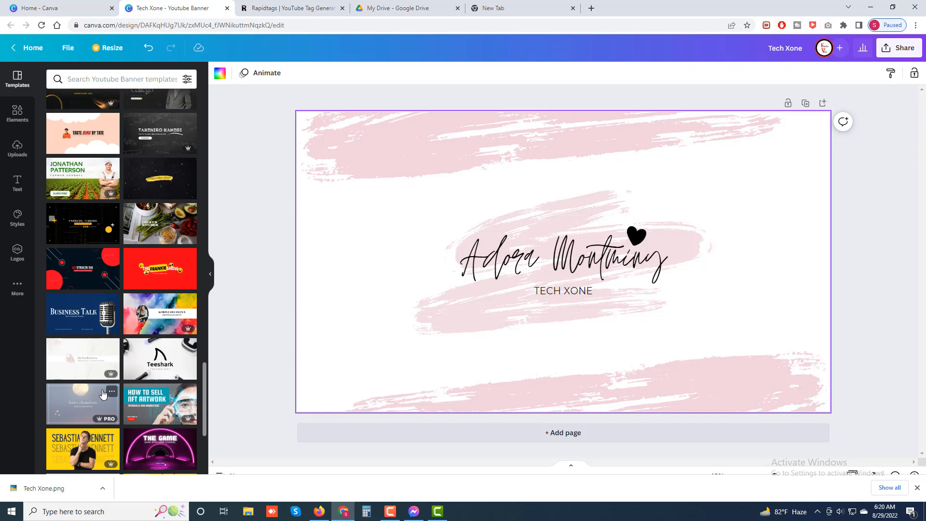
pyautogui.click(170, 322)
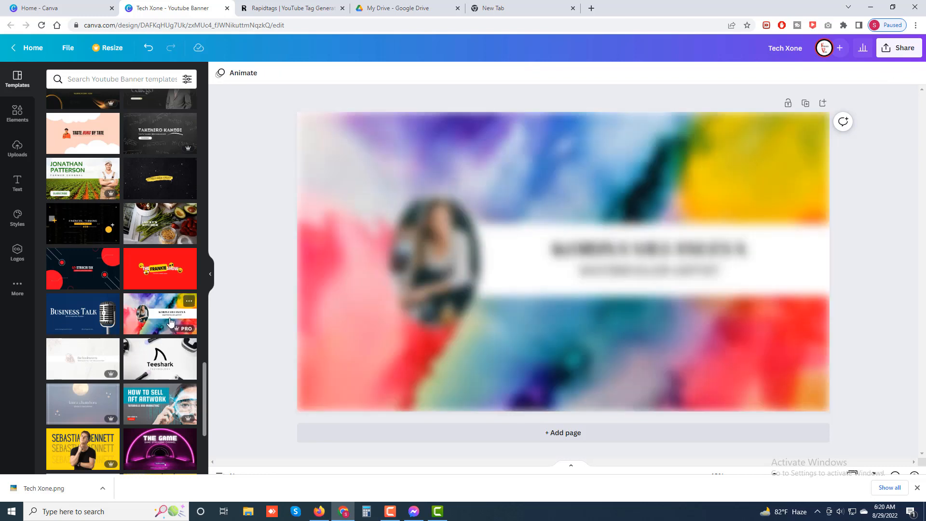
pyautogui.click(470, 311)
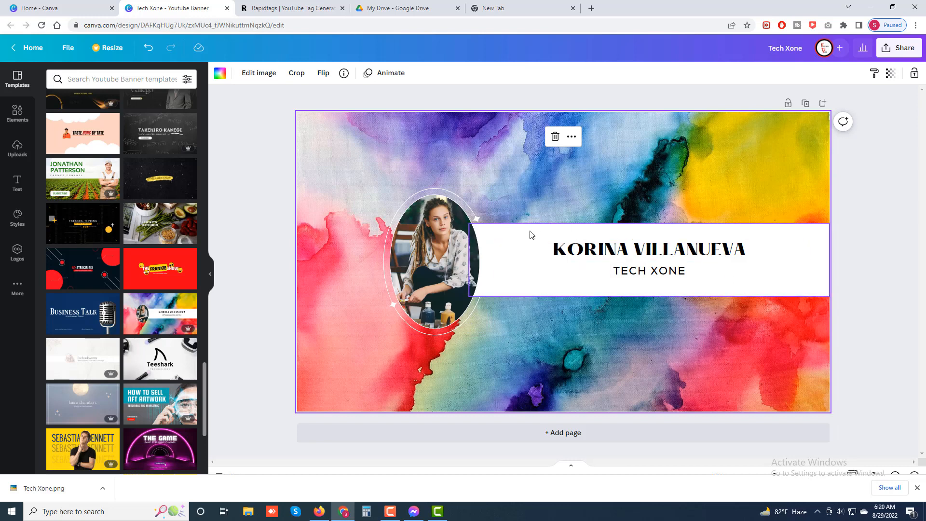
# Apply the light blue LET'S DRAW WITH ME banner template with the cartoon girl at a computer desk
pyautogui.scroll(-3, 106, 354)
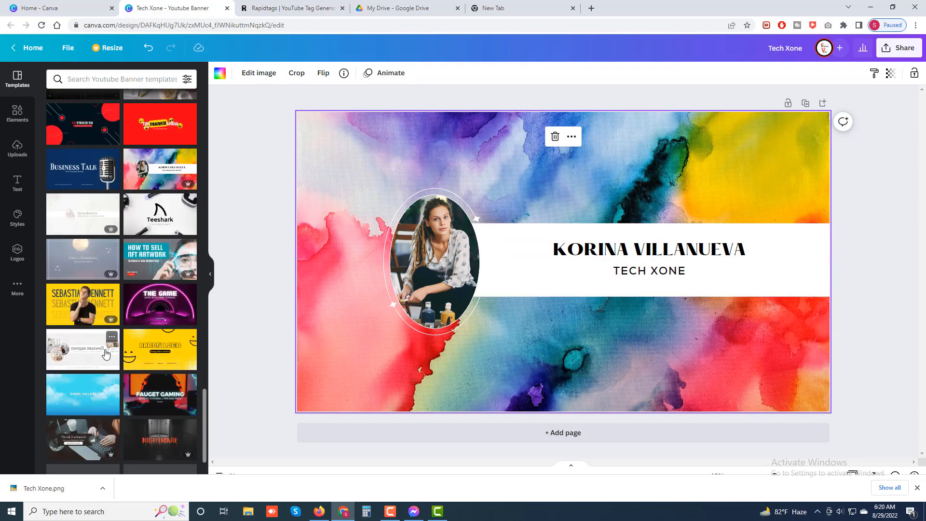
pyautogui.scroll(-2, 106, 355)
pyautogui.scroll(-2, 108, 356)
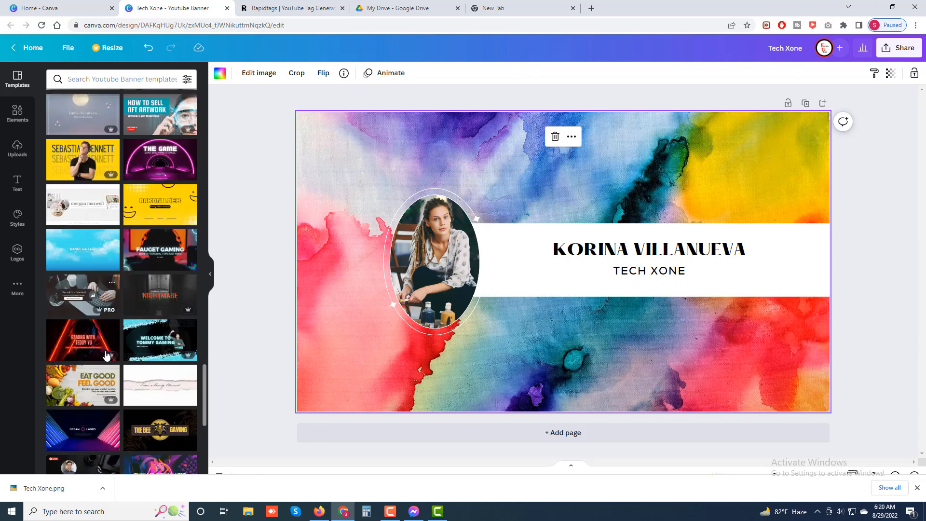
pyautogui.scroll(-1, 107, 356)
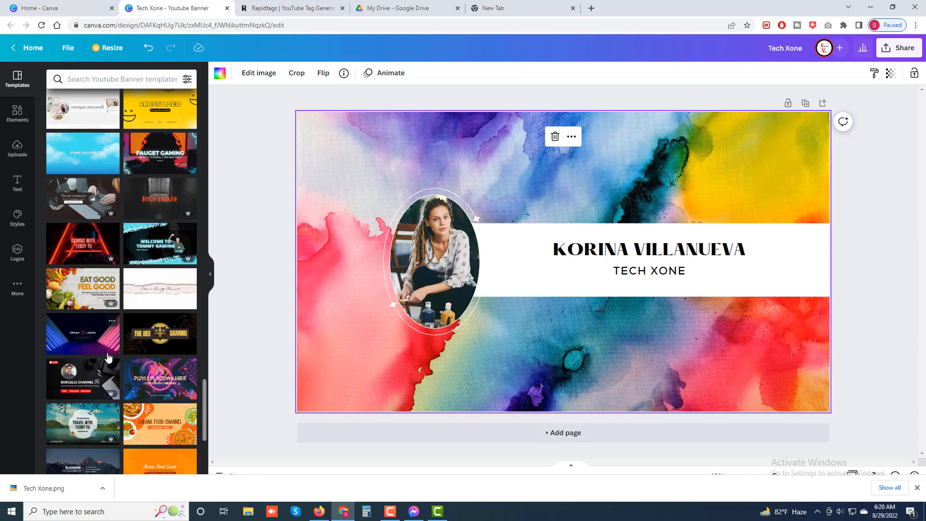
pyautogui.scroll(-3, 109, 357)
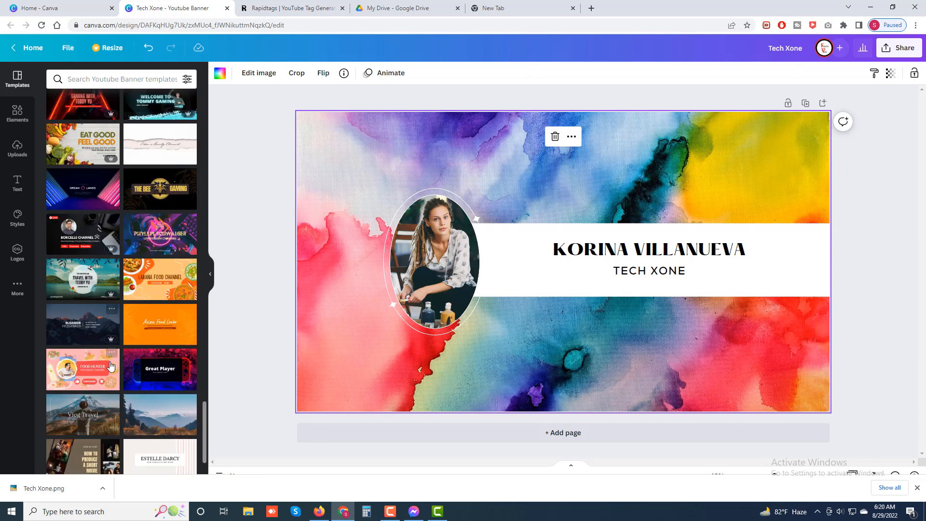
pyautogui.scroll(-1, 111, 366)
pyautogui.scroll(-4, 114, 359)
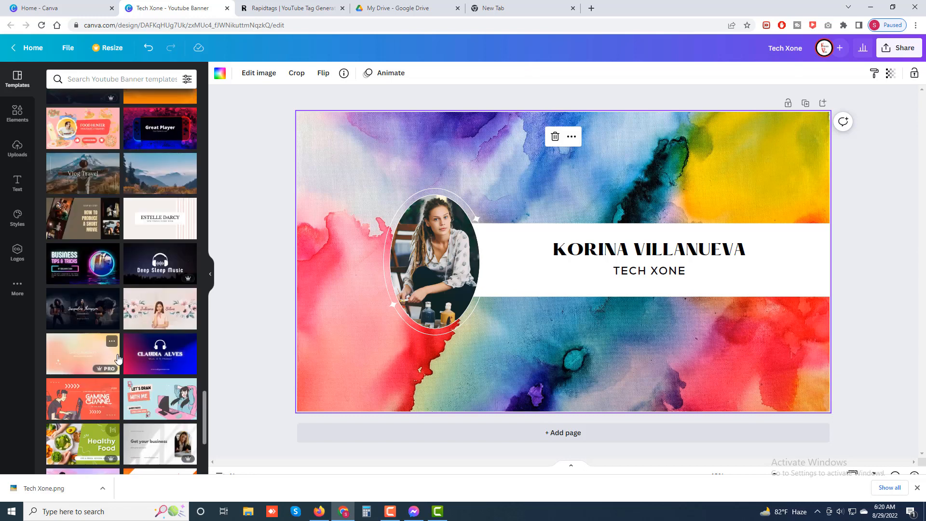
pyautogui.scroll(-1, 118, 357)
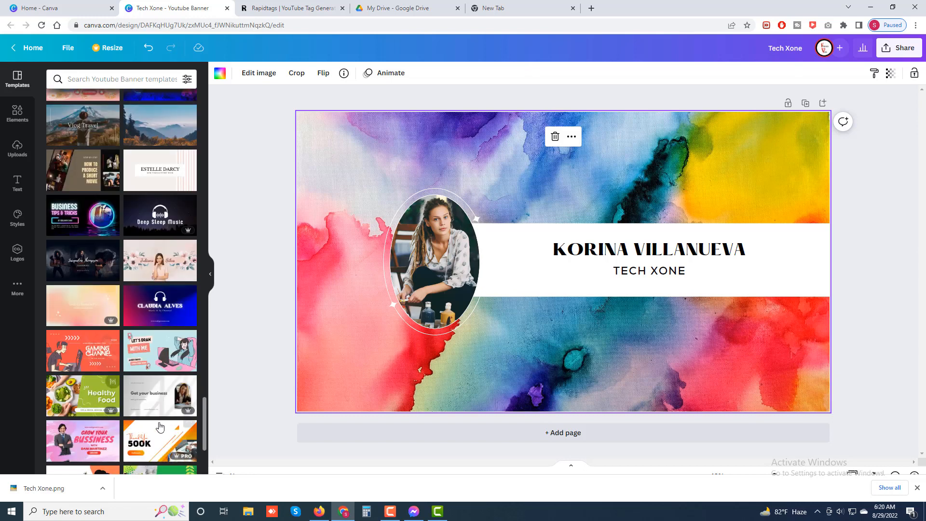
pyautogui.click(173, 357)
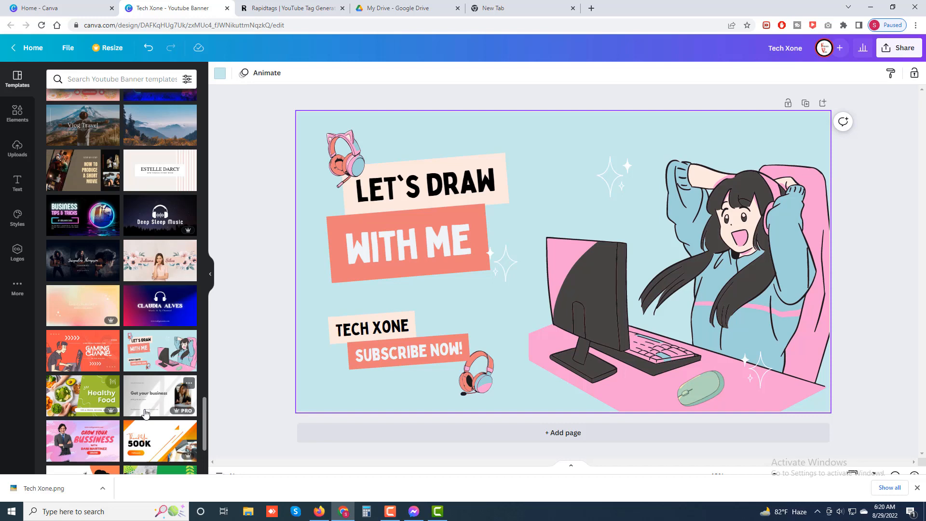
# Try the purple and peach banner template with the large vintage microphone and blue speech bubbles on the page
pyautogui.scroll(-4, 146, 413)
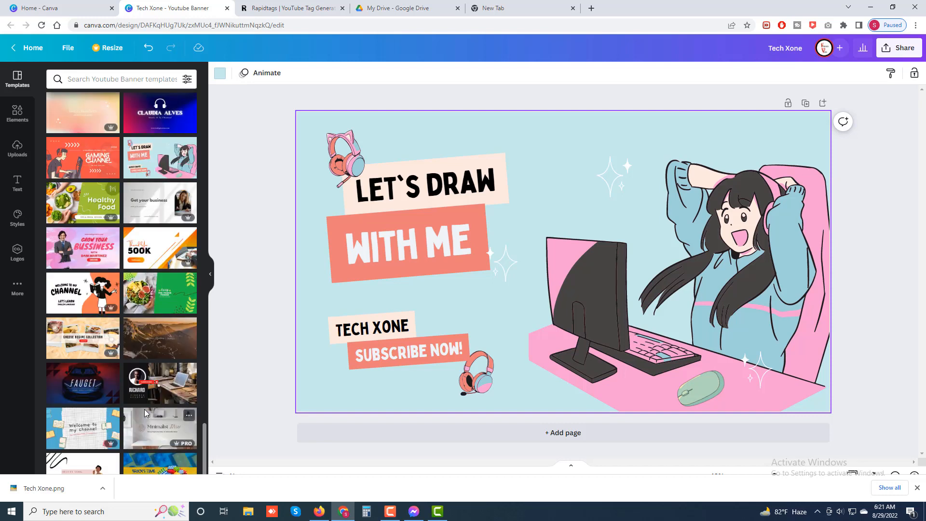
pyautogui.scroll(-1, 144, 409)
pyautogui.scroll(-2, 145, 414)
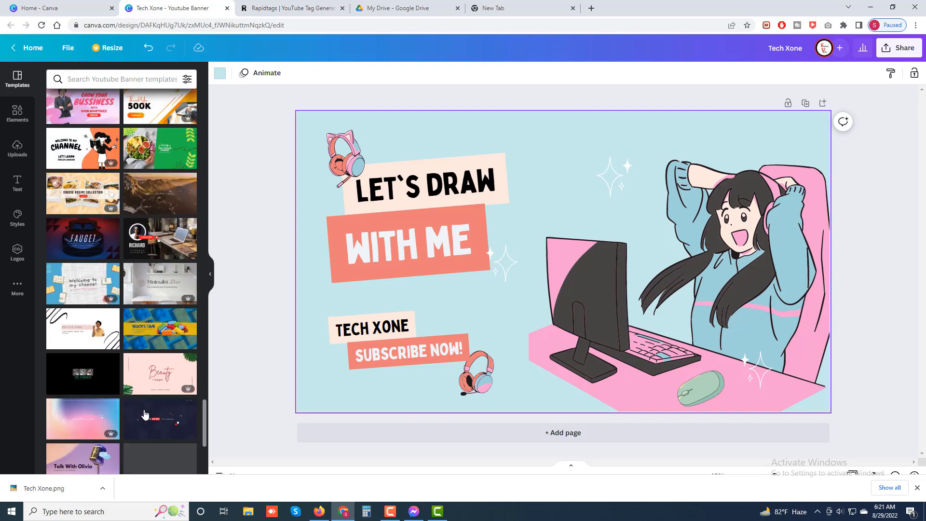
pyautogui.scroll(-1, 145, 413)
pyautogui.scroll(-2, 146, 414)
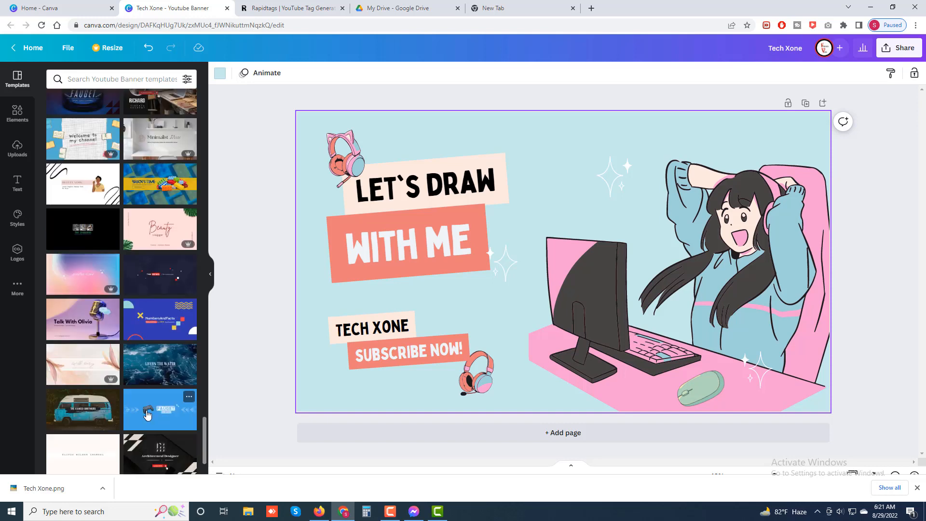
pyautogui.click(86, 320)
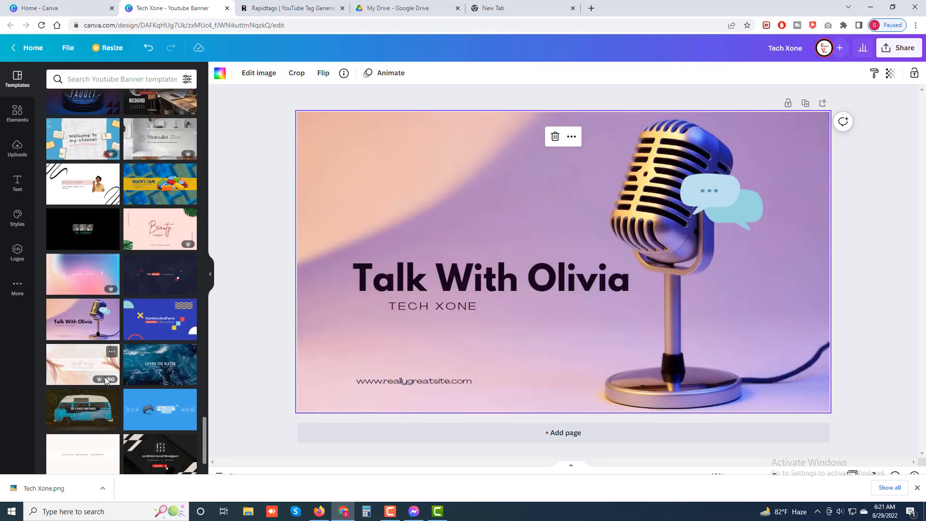
# Try the neon-framed GAMING banner template, followed by the dark blue FITNESS WORKOUT template with orange dot patterns
pyautogui.scroll(-3, 104, 381)
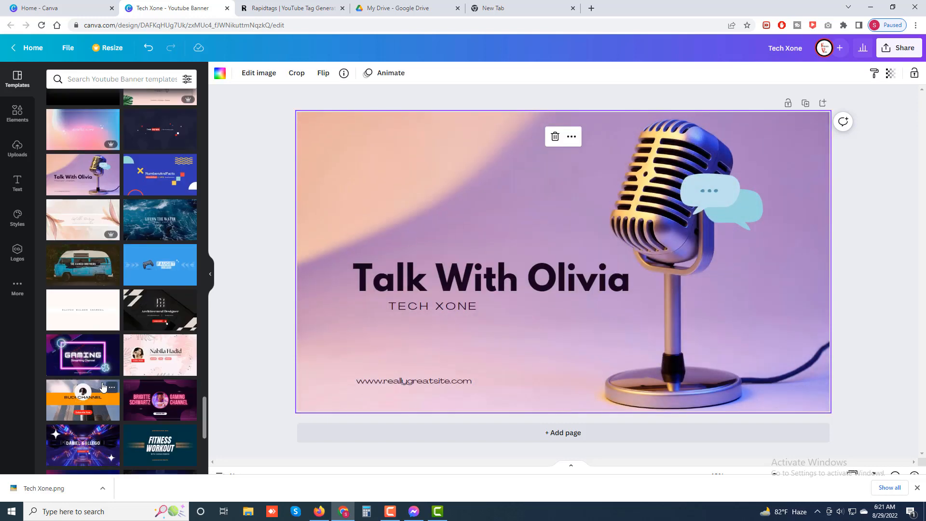
pyautogui.click(94, 362)
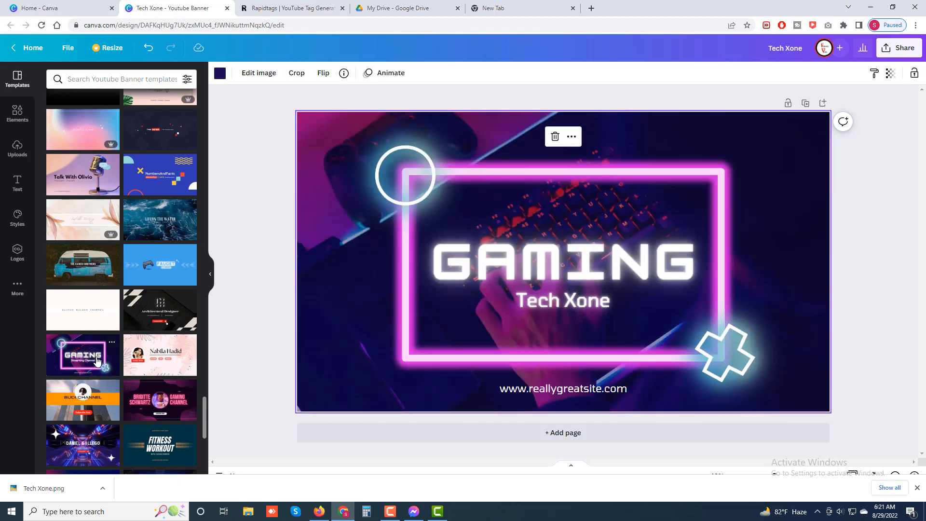
pyautogui.scroll(-2, 110, 366)
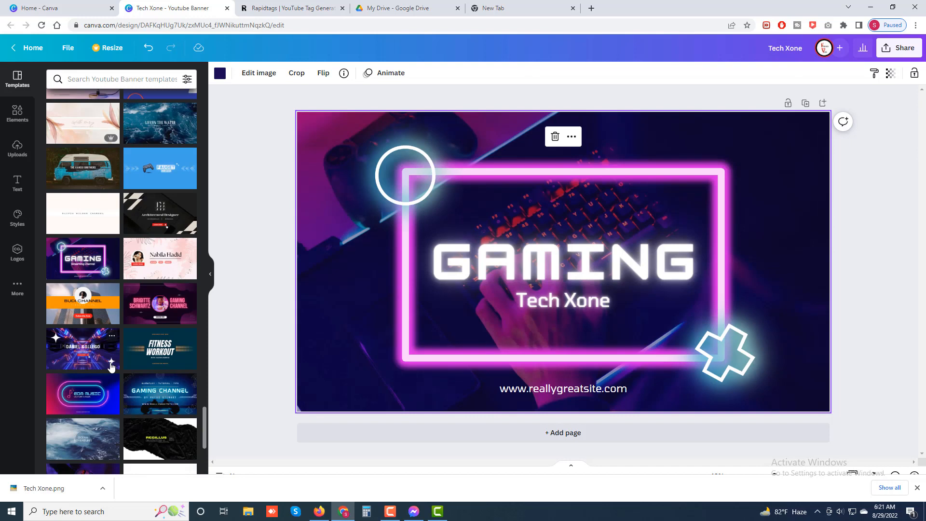
pyautogui.click(166, 366)
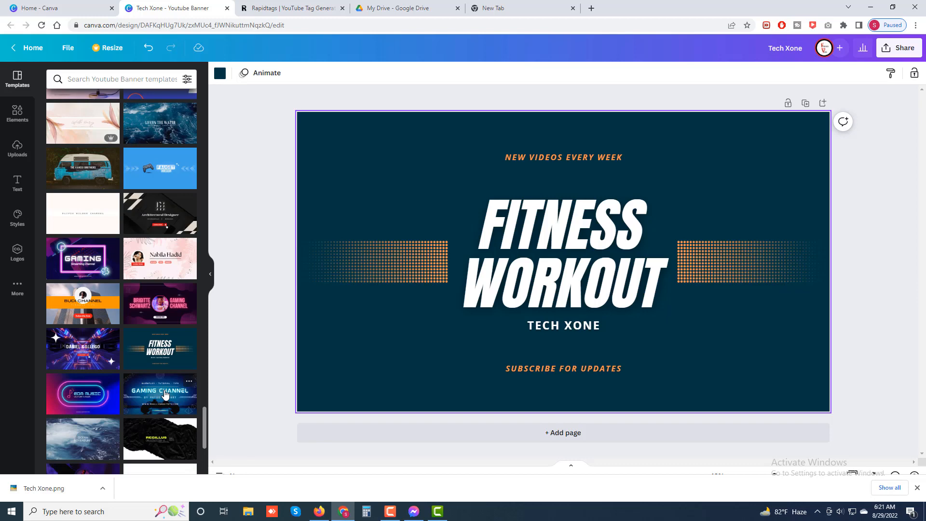
# Try the pink glitter banner template with scissors and false eyelashes across the middle strip
pyautogui.scroll(-4, 159, 393)
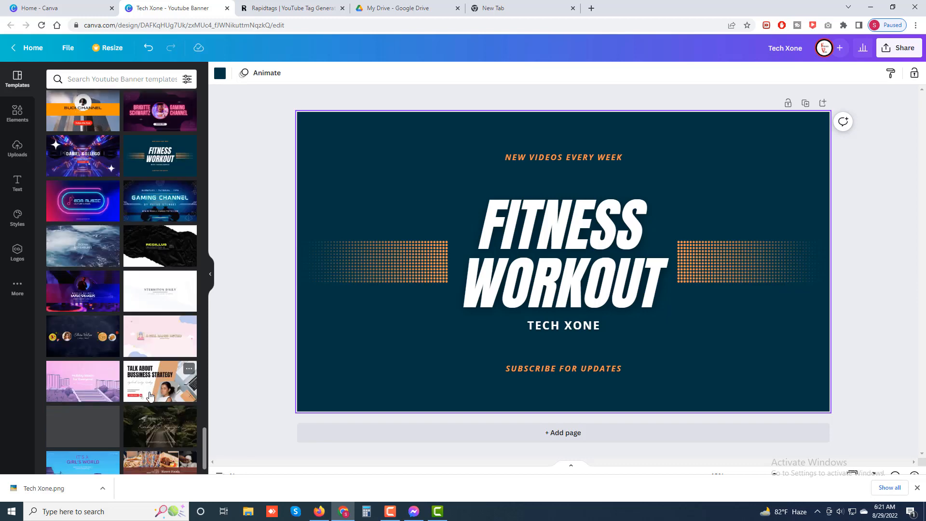
pyautogui.scroll(-3, 147, 396)
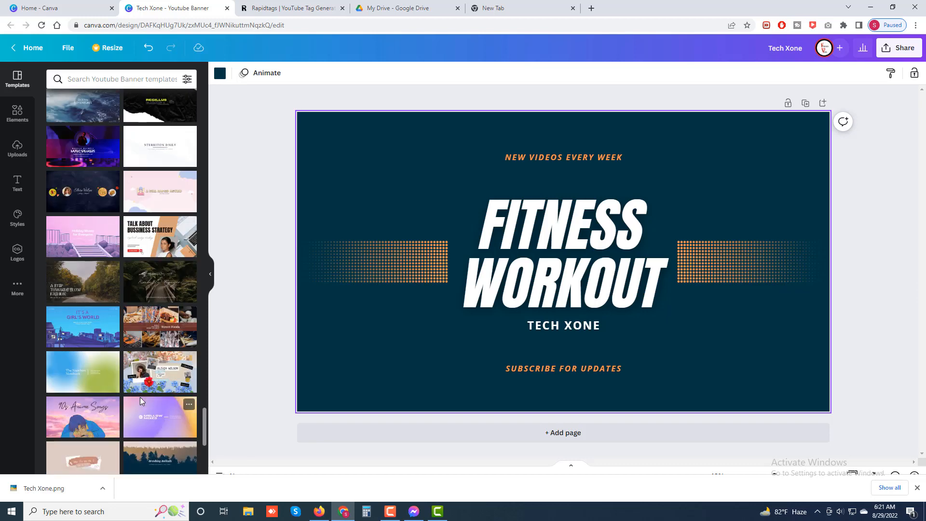
pyautogui.scroll(-3, 142, 400)
pyautogui.scroll(-4, 142, 401)
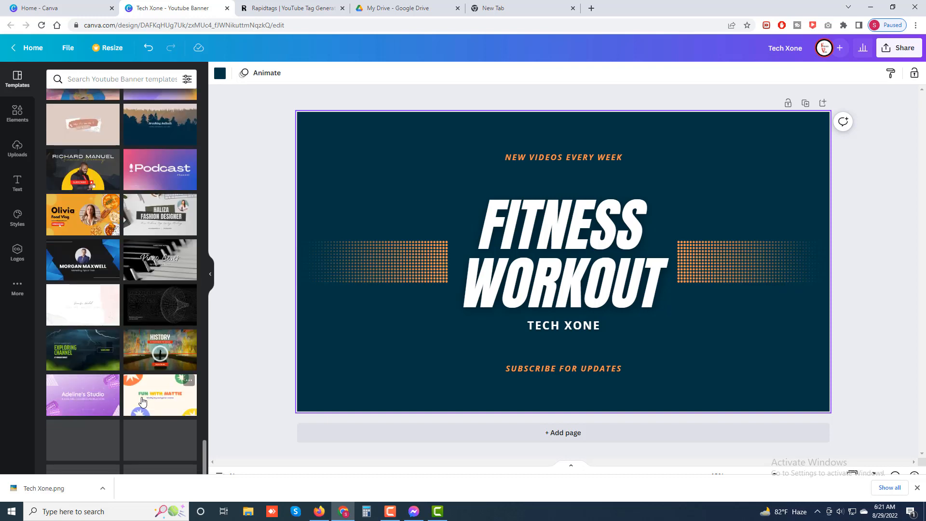
pyautogui.scroll(-2, 143, 401)
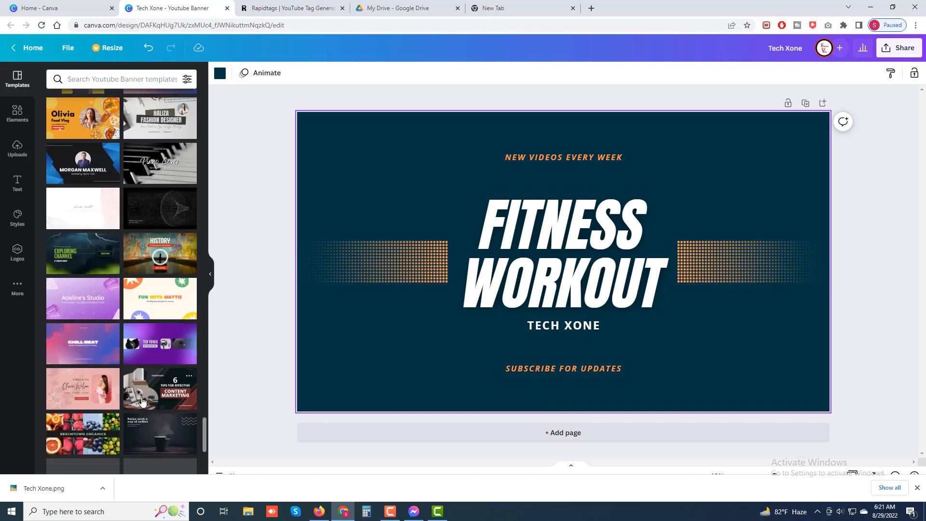
pyautogui.scroll(-3, 142, 401)
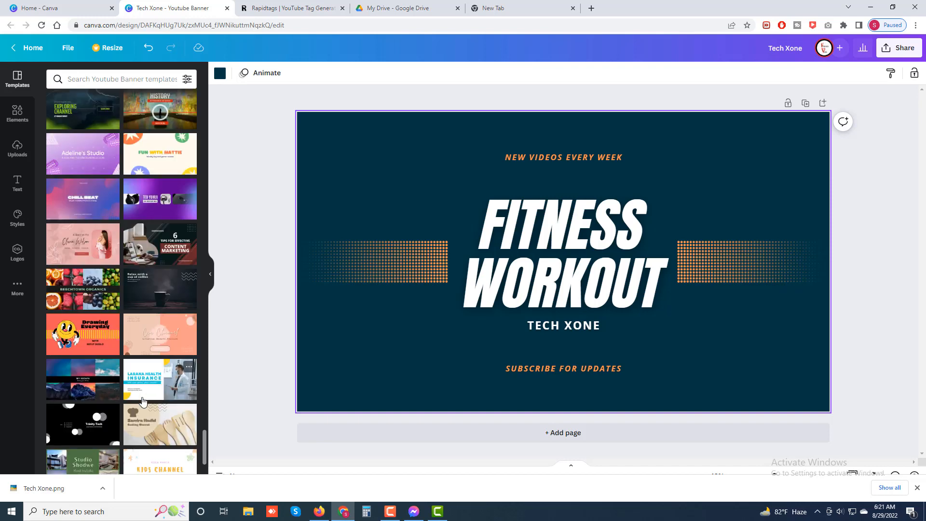
pyautogui.scroll(-3, 142, 401)
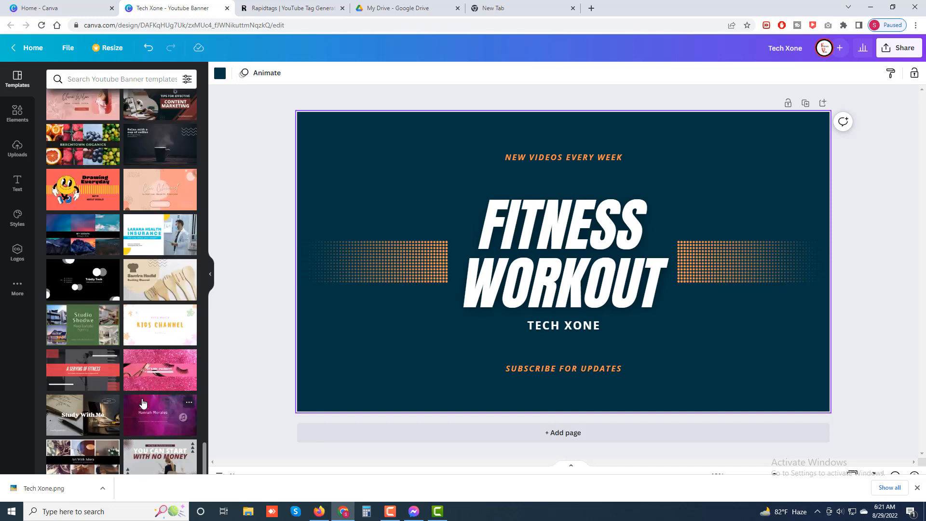
pyautogui.click(161, 386)
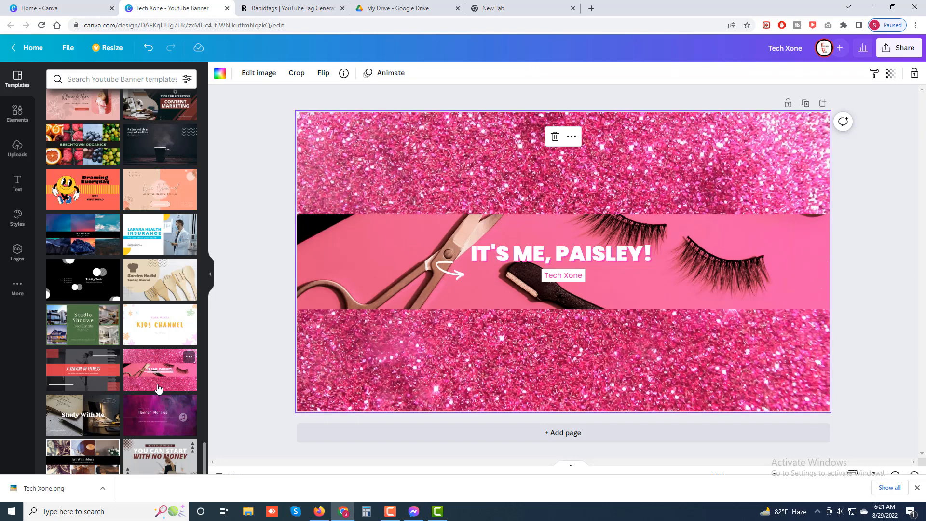
# Apply the plain yellow banner template with the sheet music stand illustration to the page
pyautogui.scroll(-10, 159, 388)
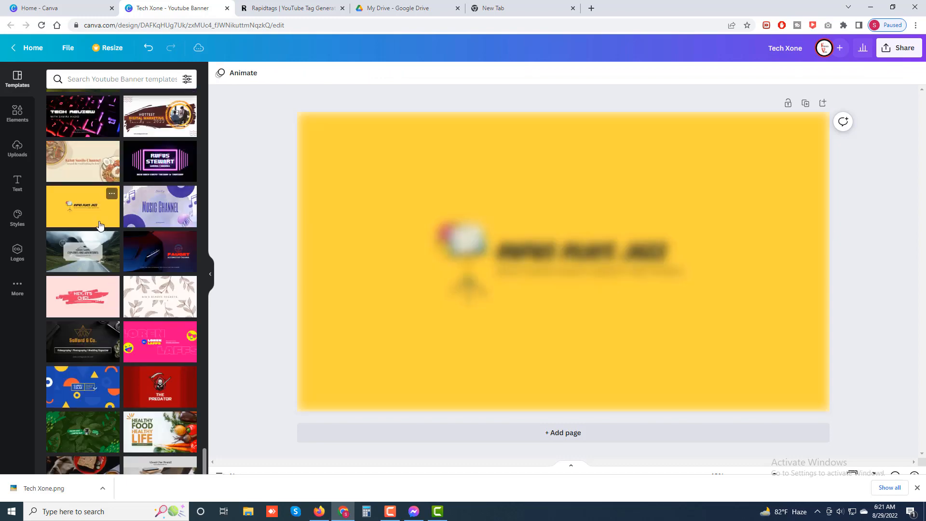
pyautogui.click(98, 225)
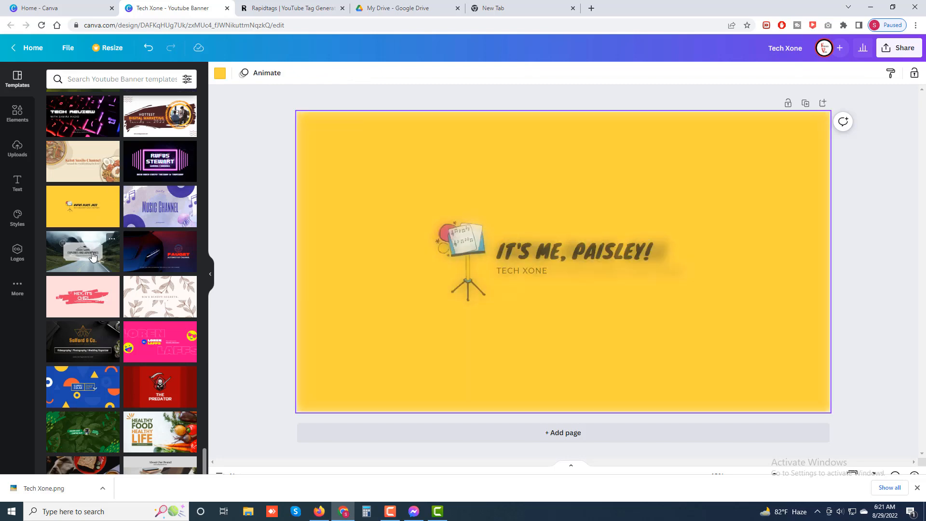